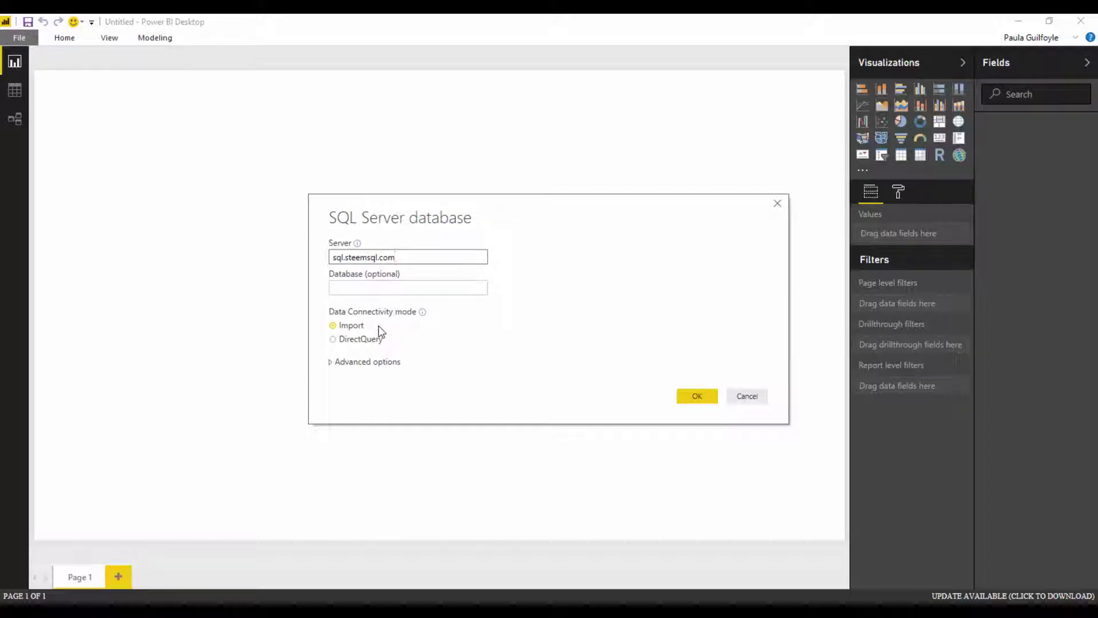
# - Connect to sql.steemsql.com, expand the DBSteem database, preview its Accounts and Comments tables, and dismiss the Navigator without loading anything
pyautogui.click(696, 398)
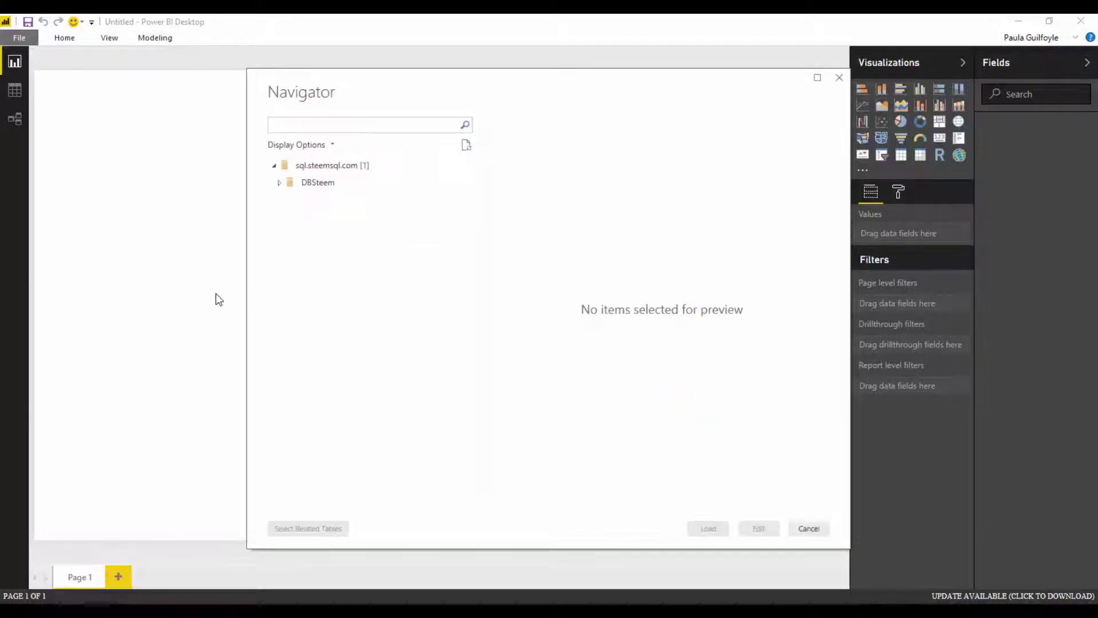
pyautogui.click(278, 182)
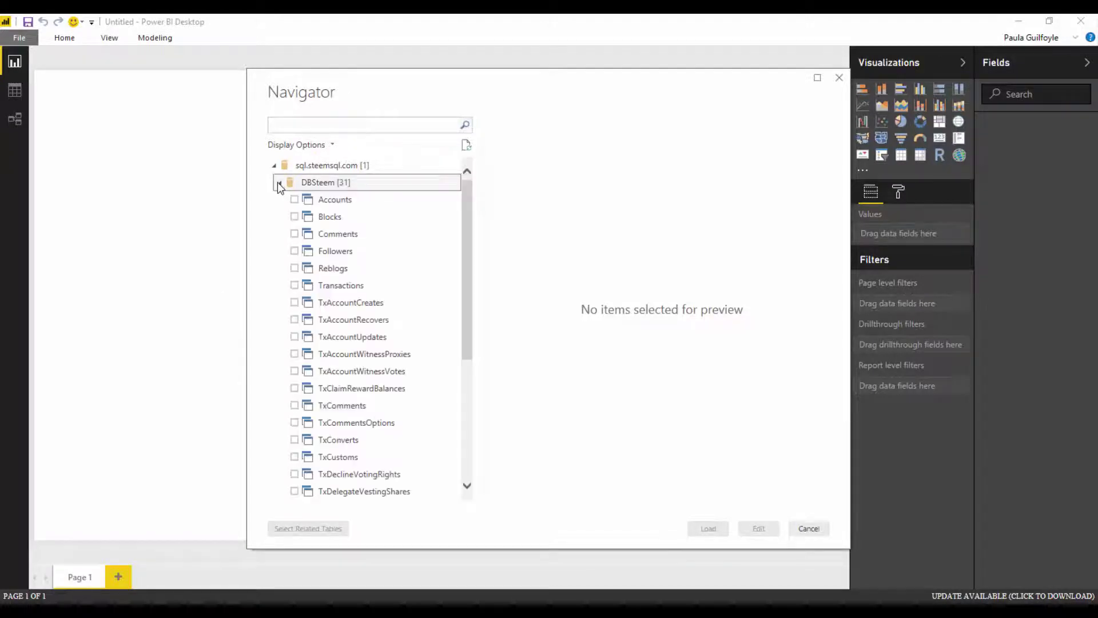
pyautogui.click(327, 202)
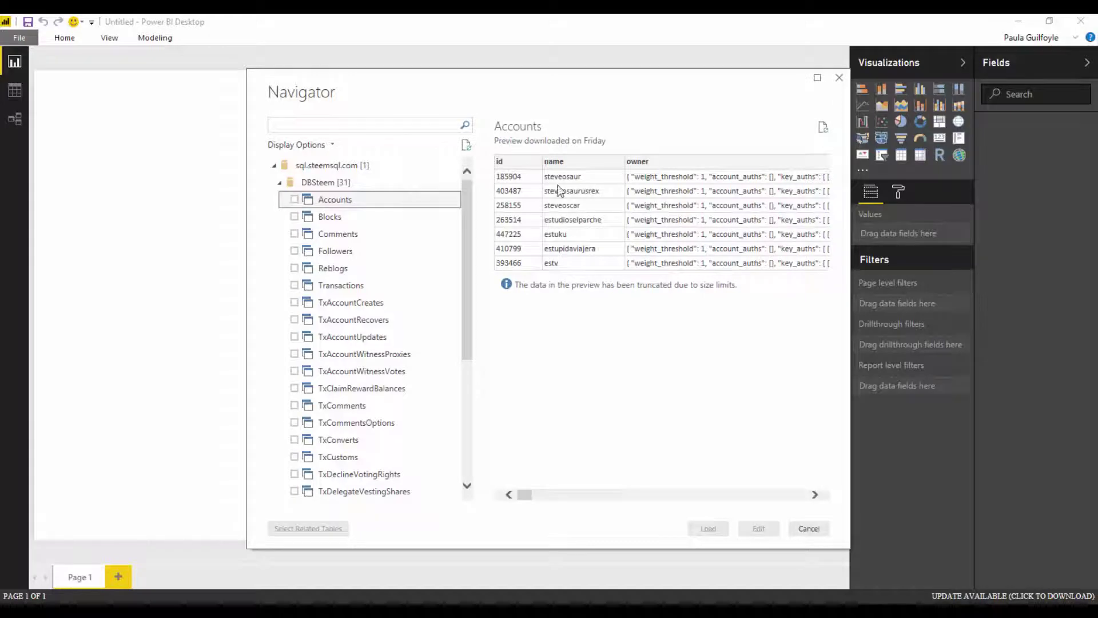
pyautogui.moveTo(521, 495); pyautogui.dragTo(526, 522)
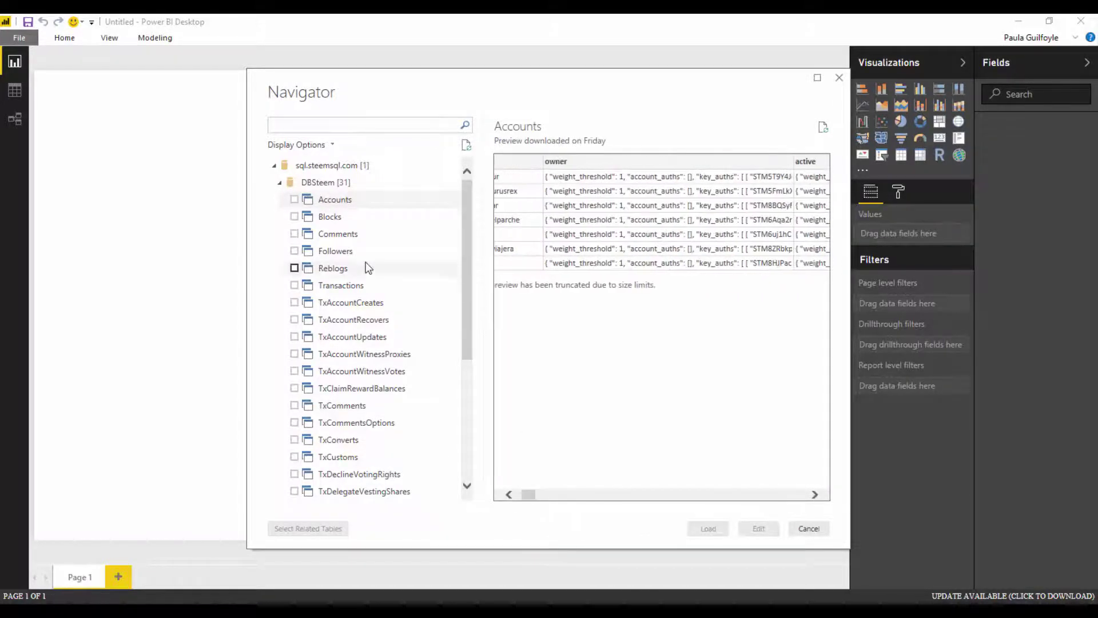
pyautogui.click(342, 235)
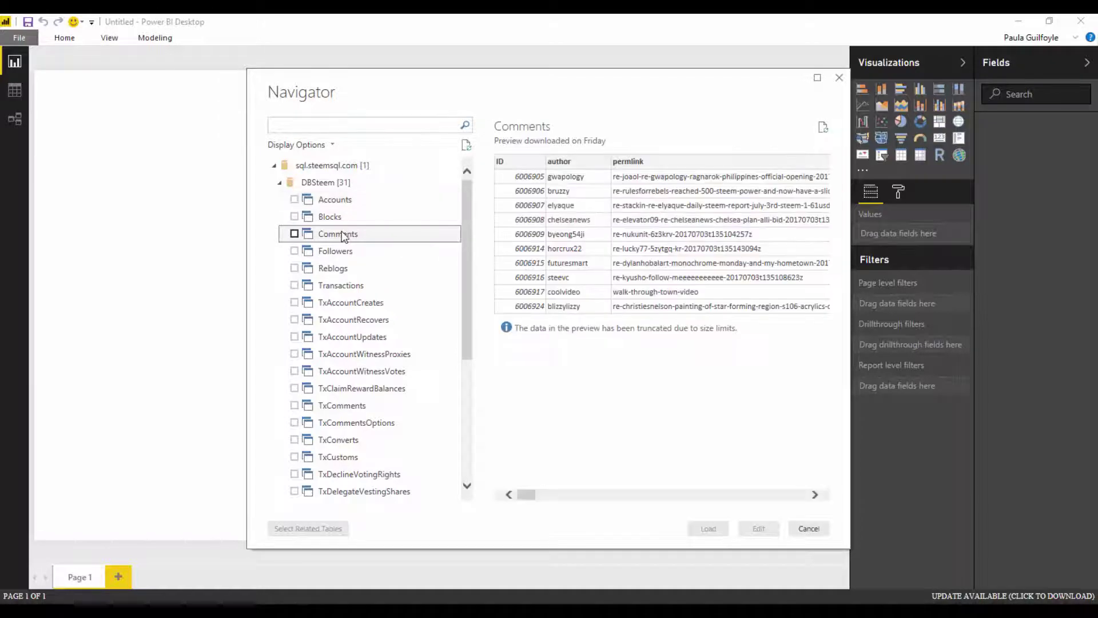
pyautogui.click(805, 527)
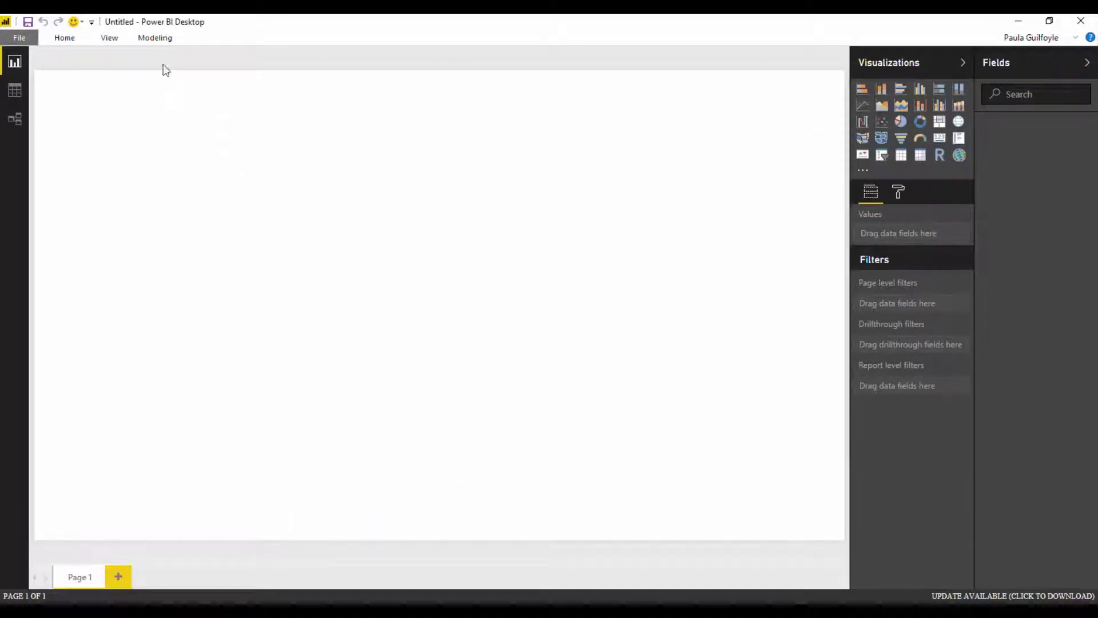
# - Set up a new SQL Server data source with server sql.steemsql.com and database DBSteem
pyautogui.click(64, 39)
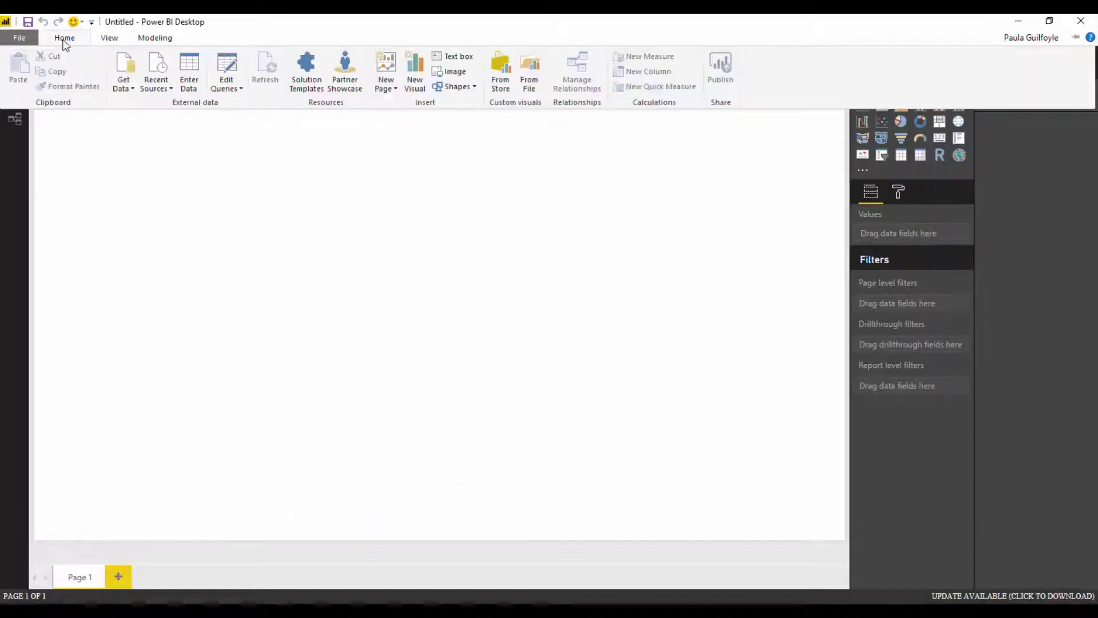
pyautogui.click(129, 87)
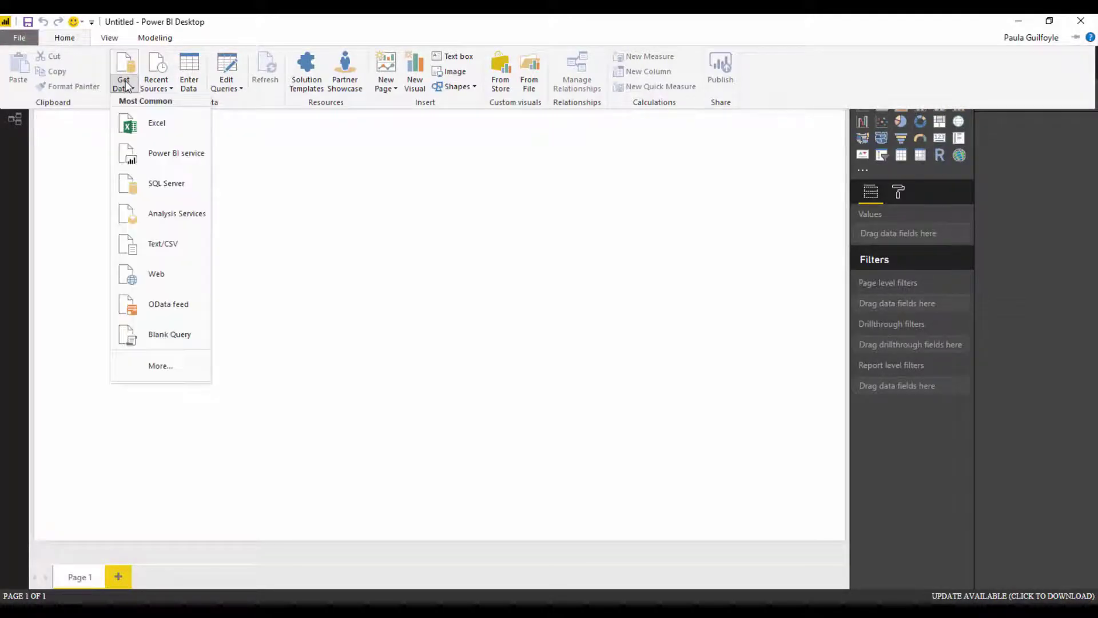
pyautogui.click(160, 188)
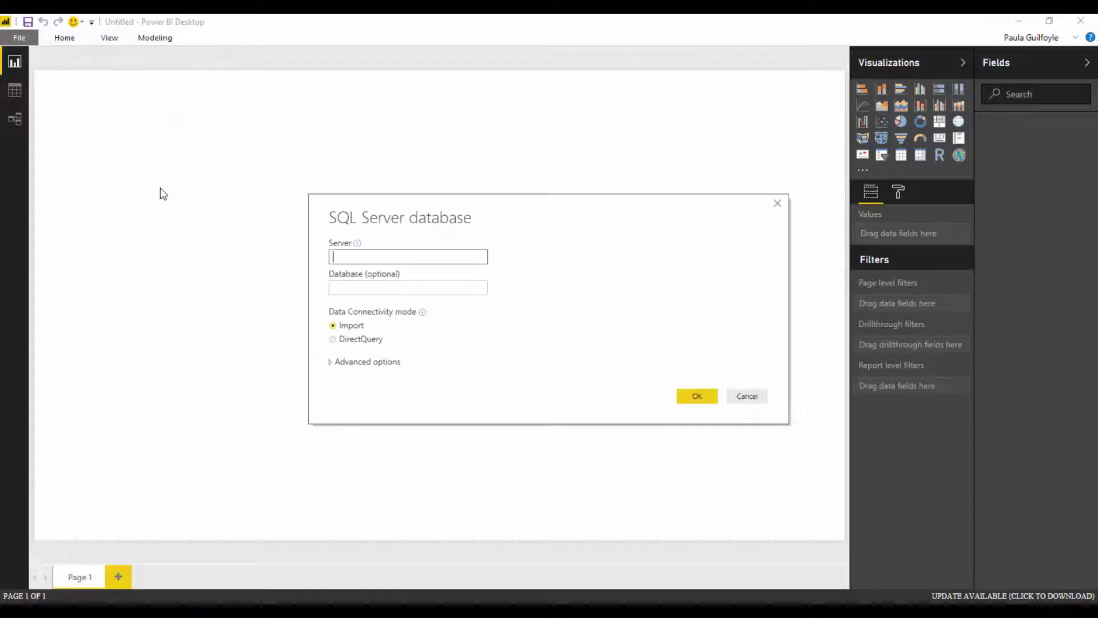
pyautogui.write('sql.steemsql.com')
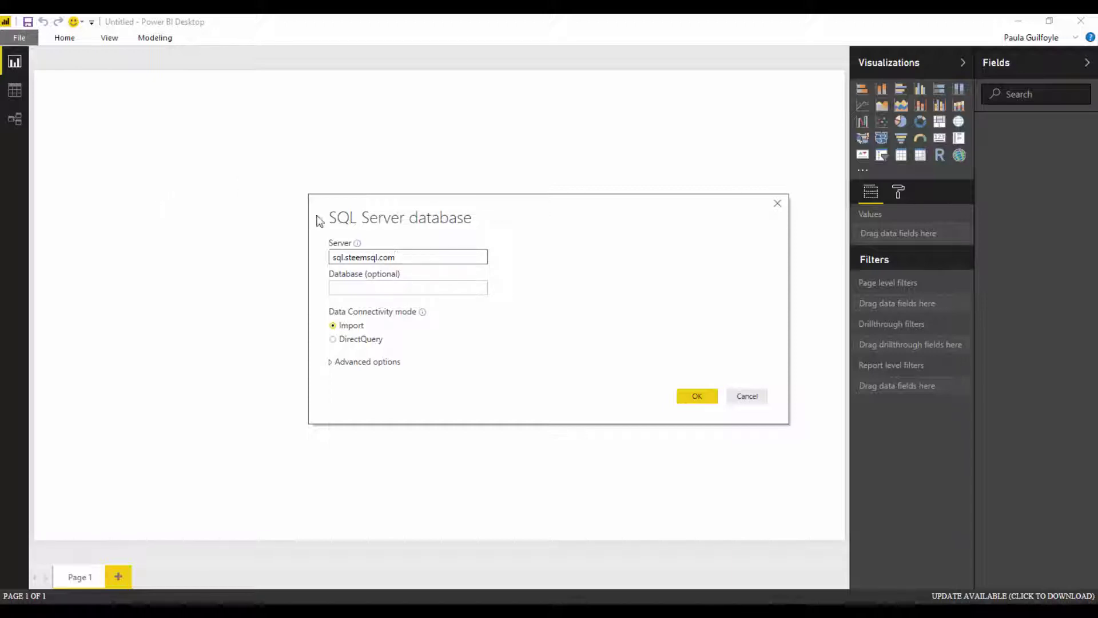
pyautogui.click(341, 287)
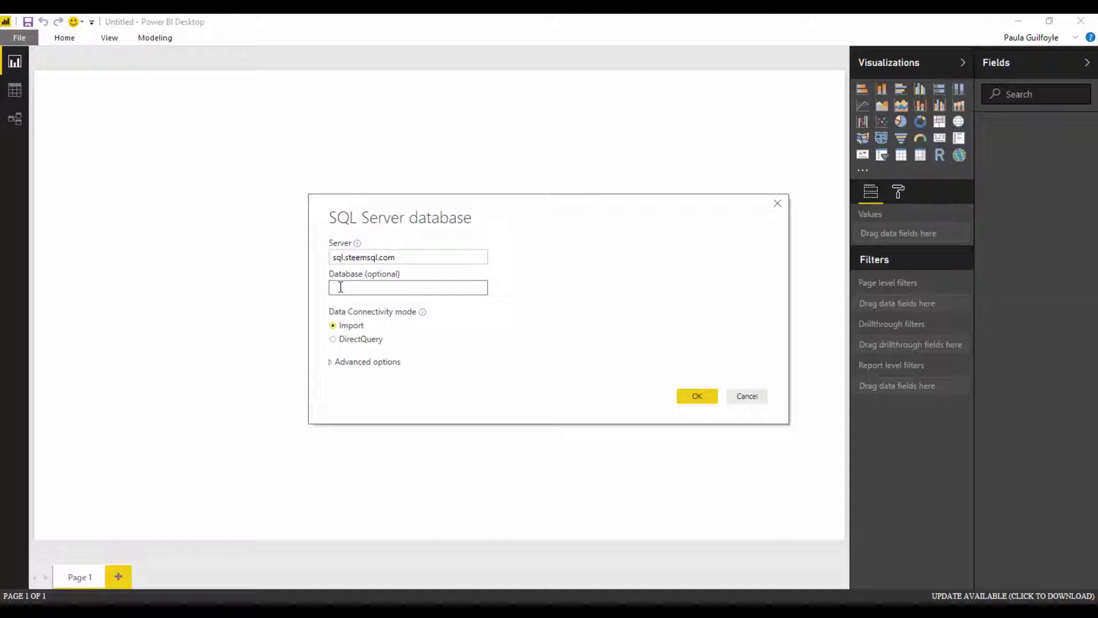
pyautogui.write('DBSteem')
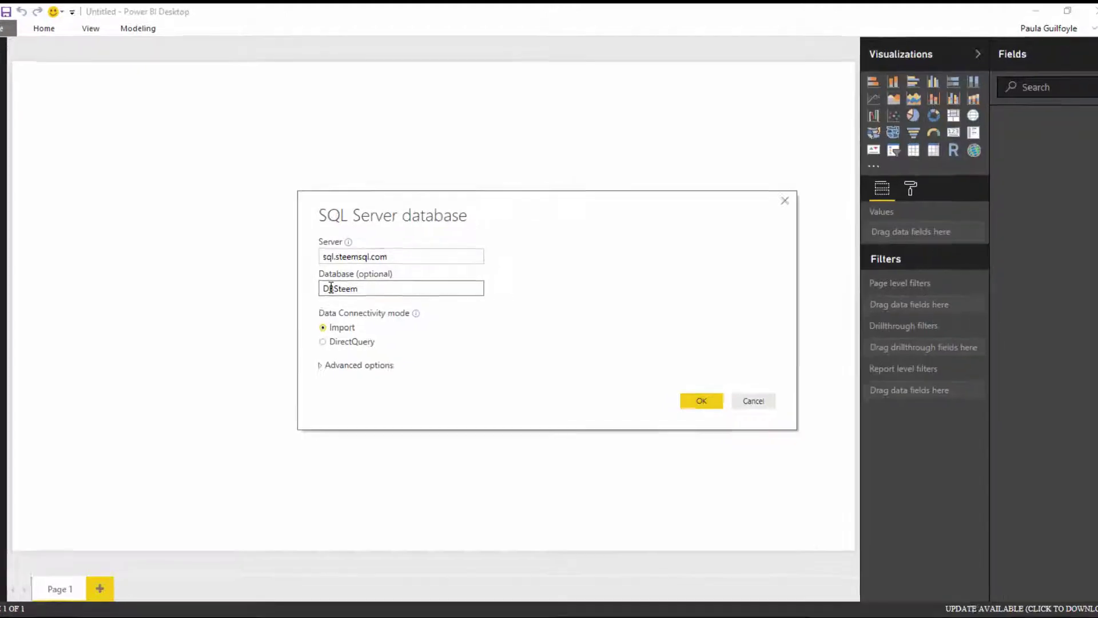
# - Add a SQL statement selecting all columns from TxTransfers (NOLOCK) where [FROM] is in the author's account name and ' steemitbc'
pyautogui.click(299, 389)
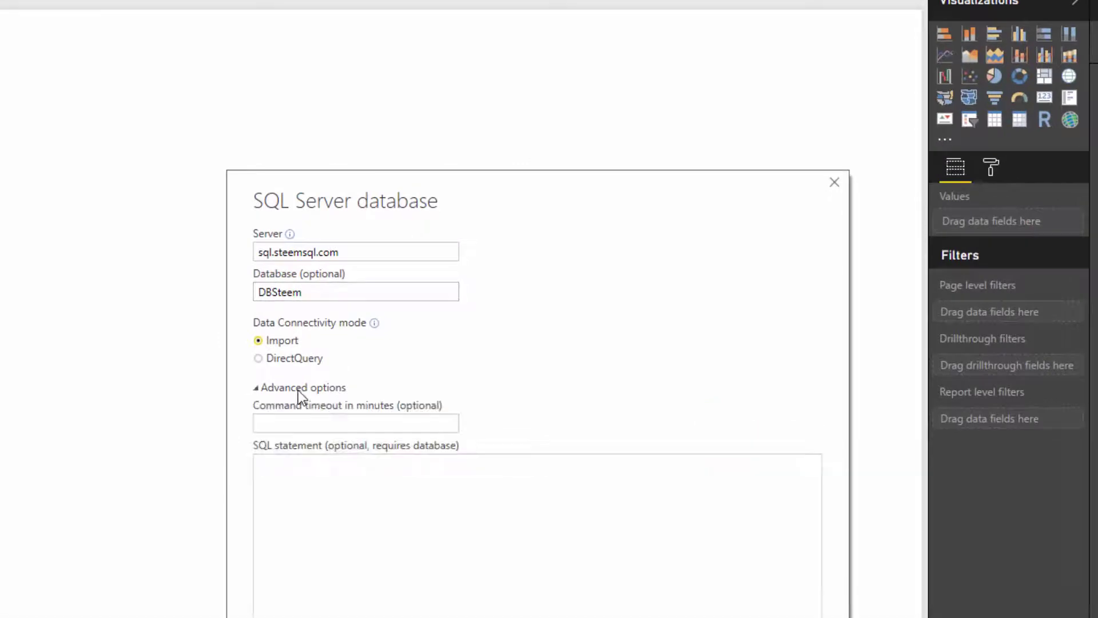
pyautogui.moveTo(530, 187); pyautogui.dragTo(426, 2)
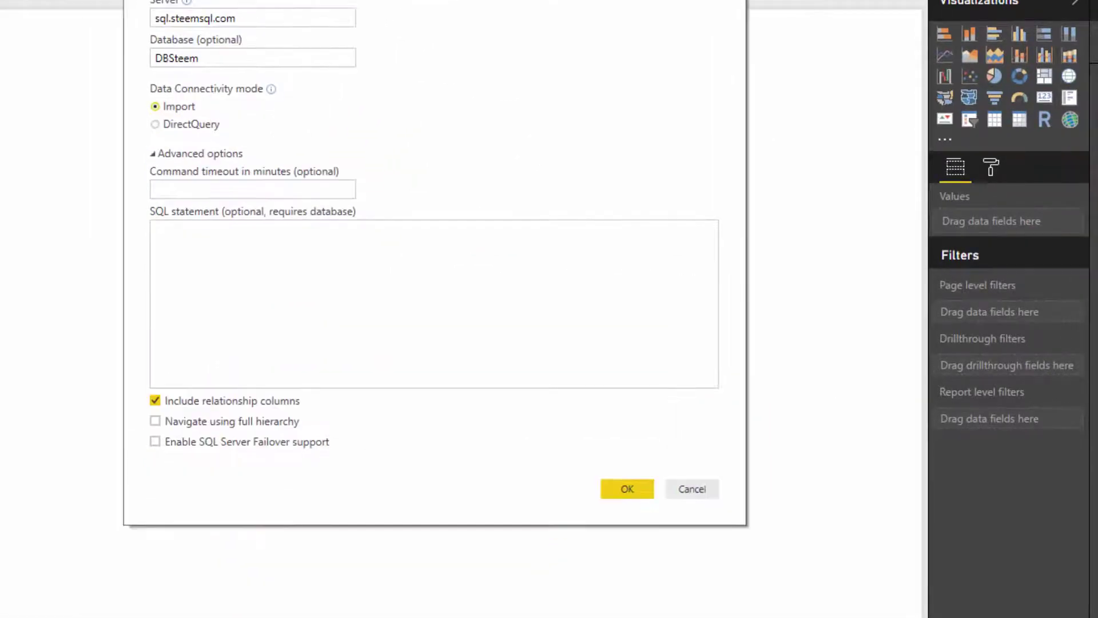
pyautogui.click(309, 252)
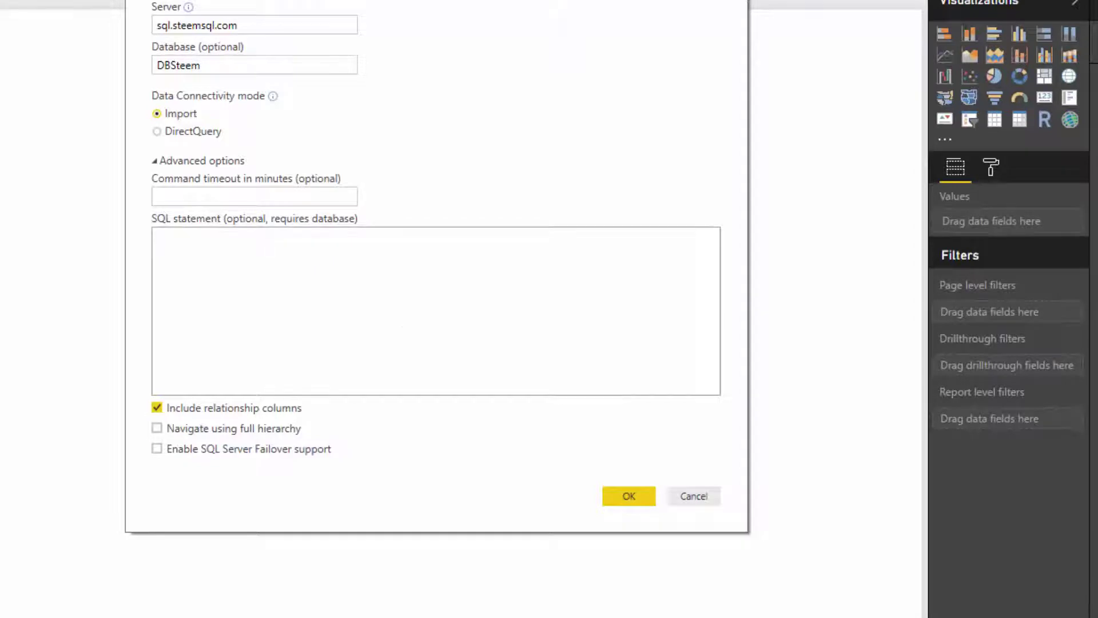
pyautogui.click(215, 258)
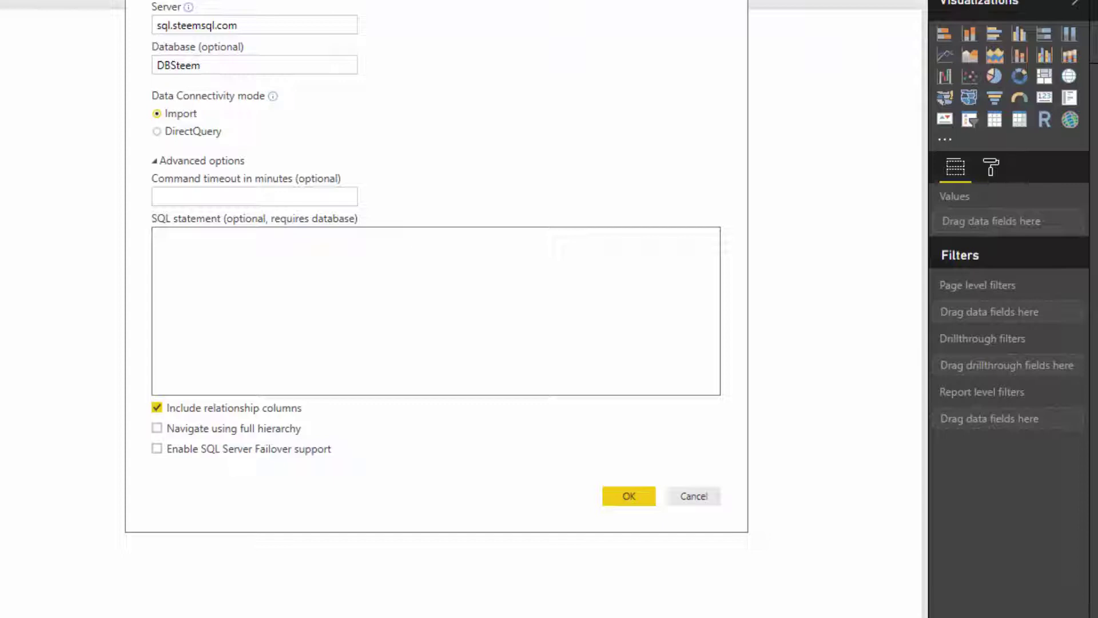
pyautogui.write("SELECT *    FROM TxTransfers (NOLOCK)  WHERE [FROM] in ('paulag', ' steemitbc')")
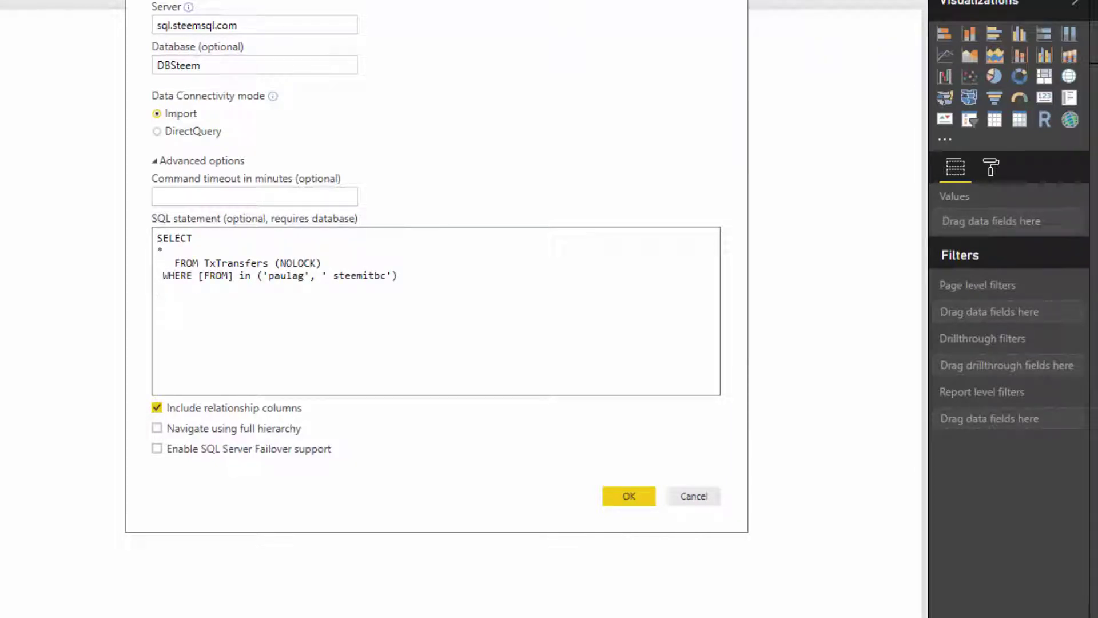
# - Examine the parts of the SQL statement: the asterisk, the FROM clause, the TxTransfers table name and the (NOLOCK) hint
pyautogui.moveTo(164, 250); pyautogui.dragTo(155, 250)
pyautogui.click(155, 251)
pyautogui.moveTo(165, 250)
pyautogui.mouseDown()
pyautogui.moveTo(155, 250)
pyautogui.moveTo(177, 253)
pyautogui.mouseUp()
pyautogui.moveTo(164, 251); pyautogui.dragTo(154, 256)
pyautogui.click(175, 264)
pyautogui.moveTo(175, 264); pyautogui.dragTo(273, 260)
pyautogui.click(207, 262)
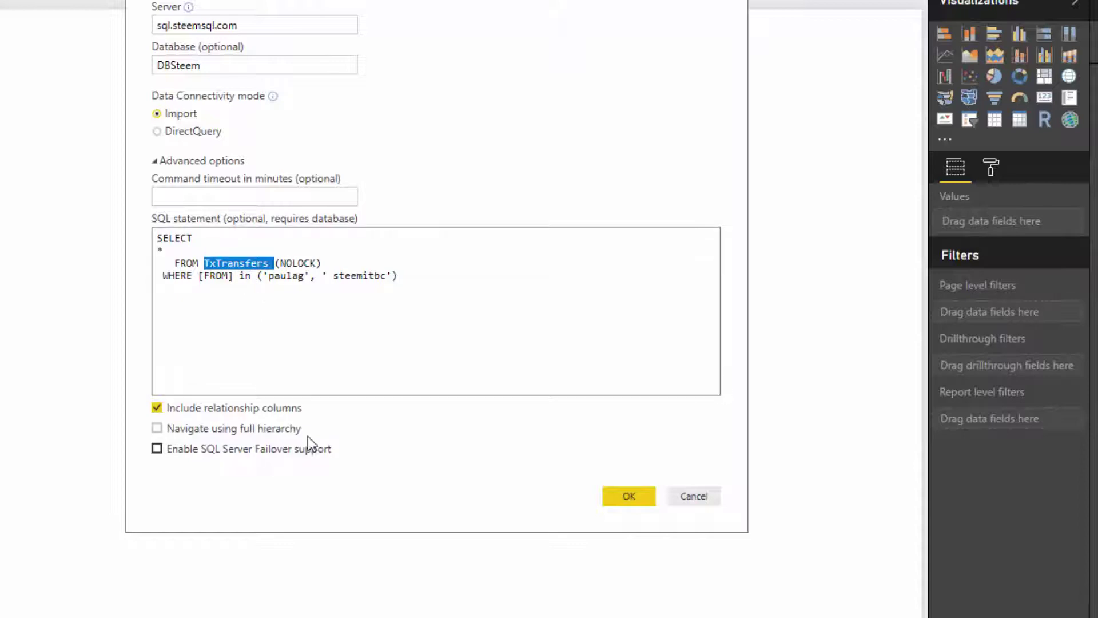
pyautogui.click(282, 261)
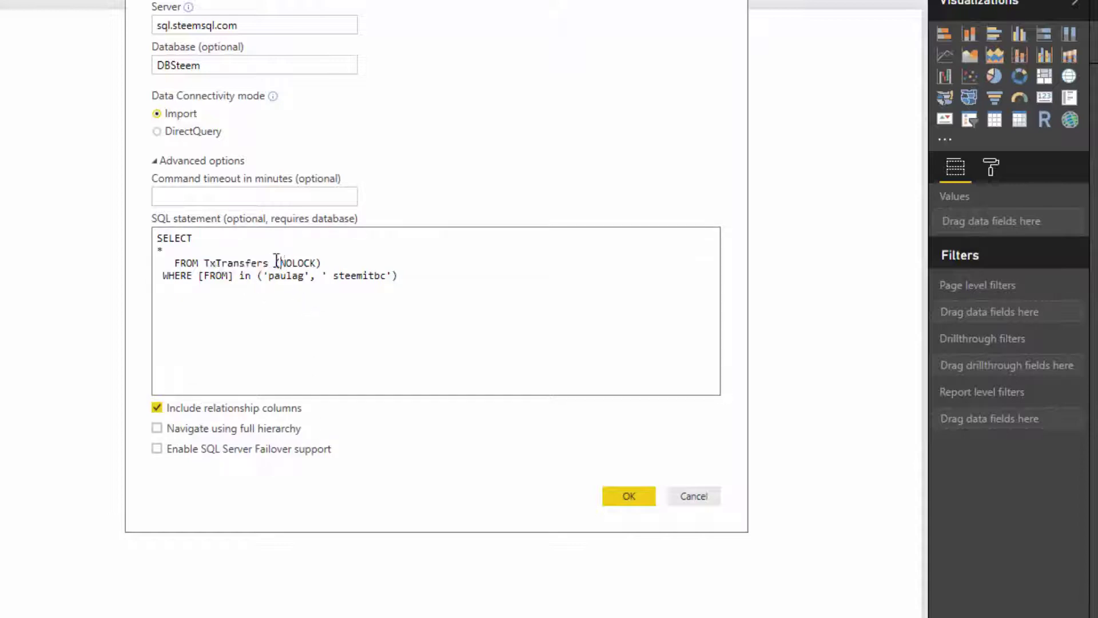
pyautogui.moveTo(276, 263); pyautogui.dragTo(328, 259)
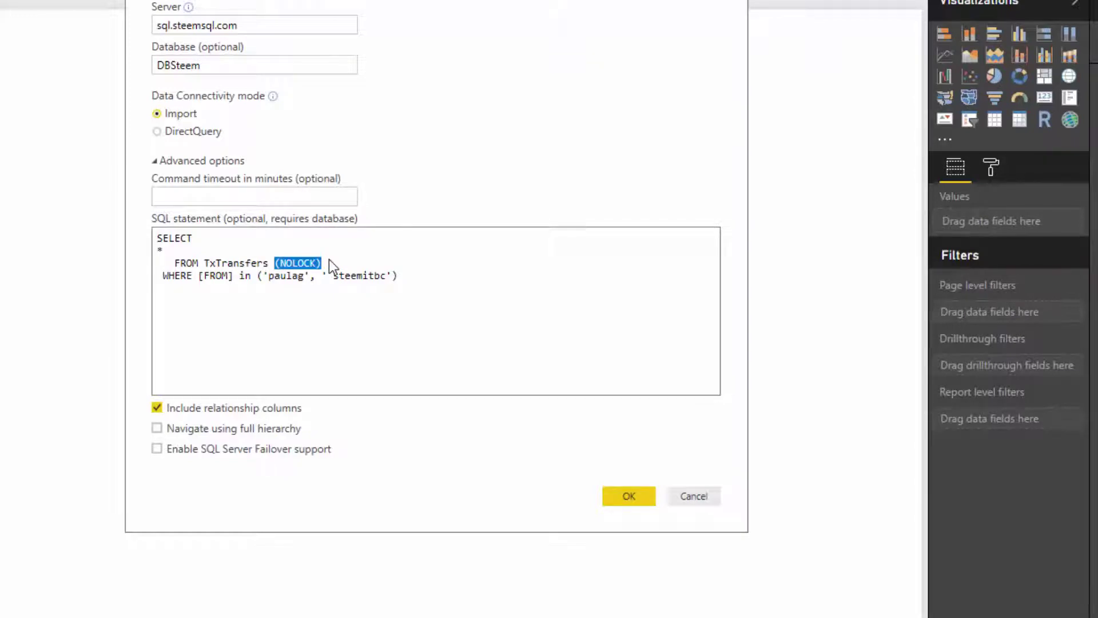
# - Put the WHERE clause on a separate line, copy it and delete it from the SQL statement
pyautogui.click(330, 264)
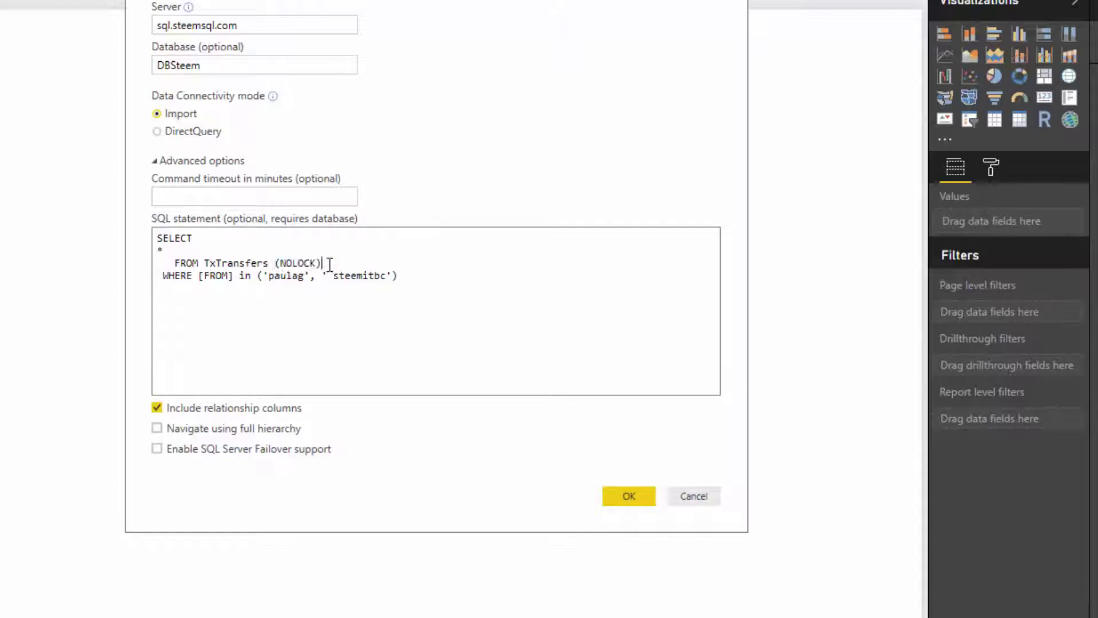
pyautogui.press('Return')
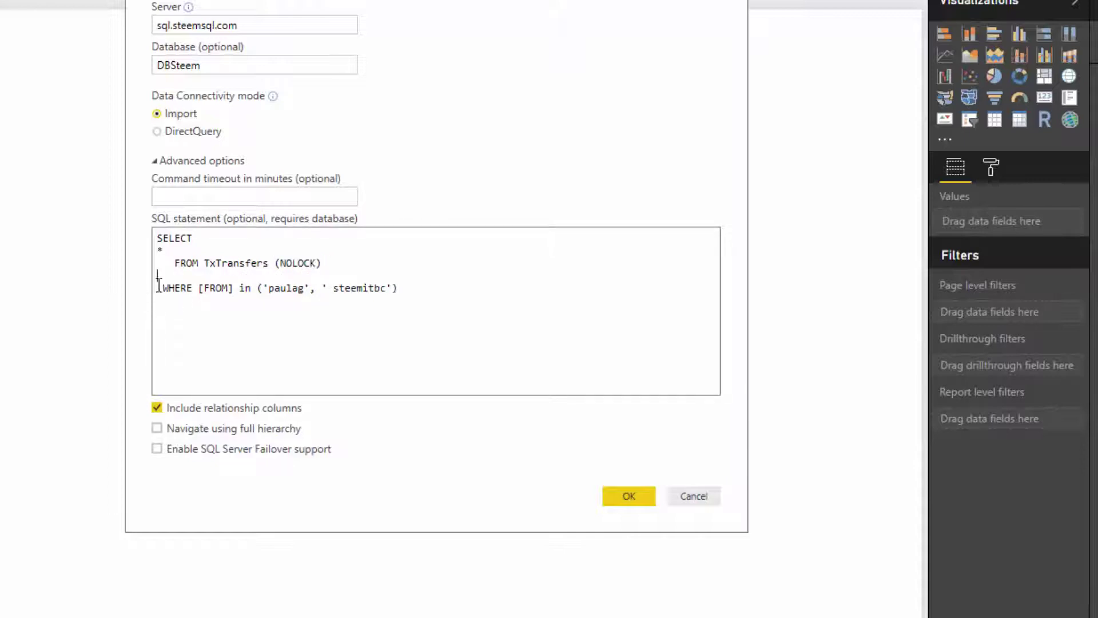
pyautogui.moveTo(159, 286); pyautogui.dragTo(451, 297)
pyautogui.hotkey('ctrl', 'c')
pyautogui.press('Delete')
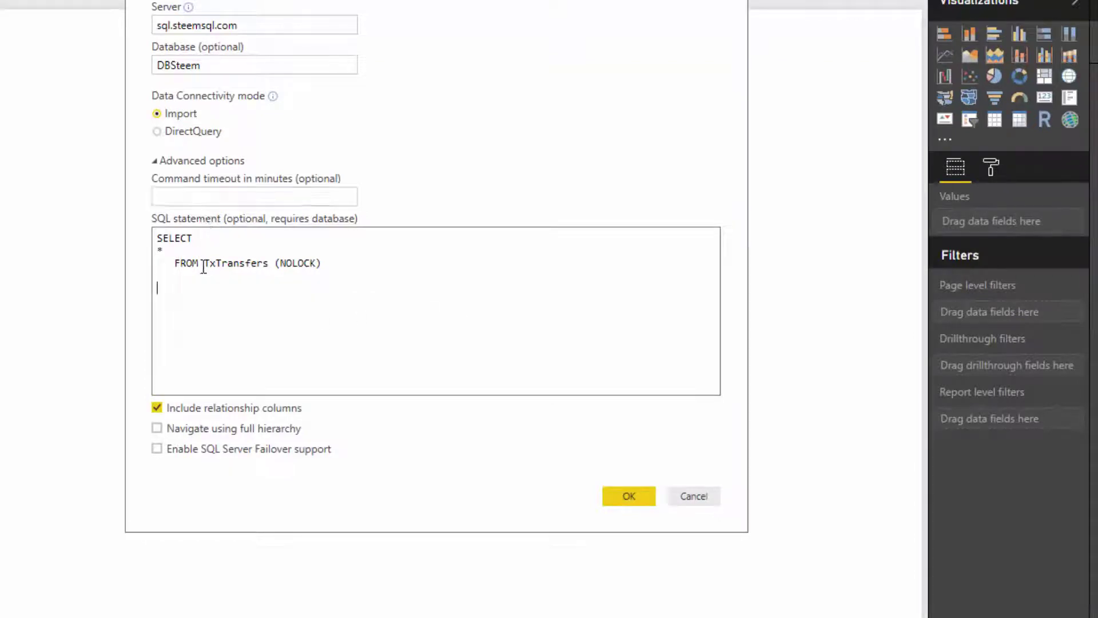
# - Run the unfiltered TxTransfers query, check the preview's remaining columns and open the data for editing in the Query Editor
pyautogui.click(638, 495)
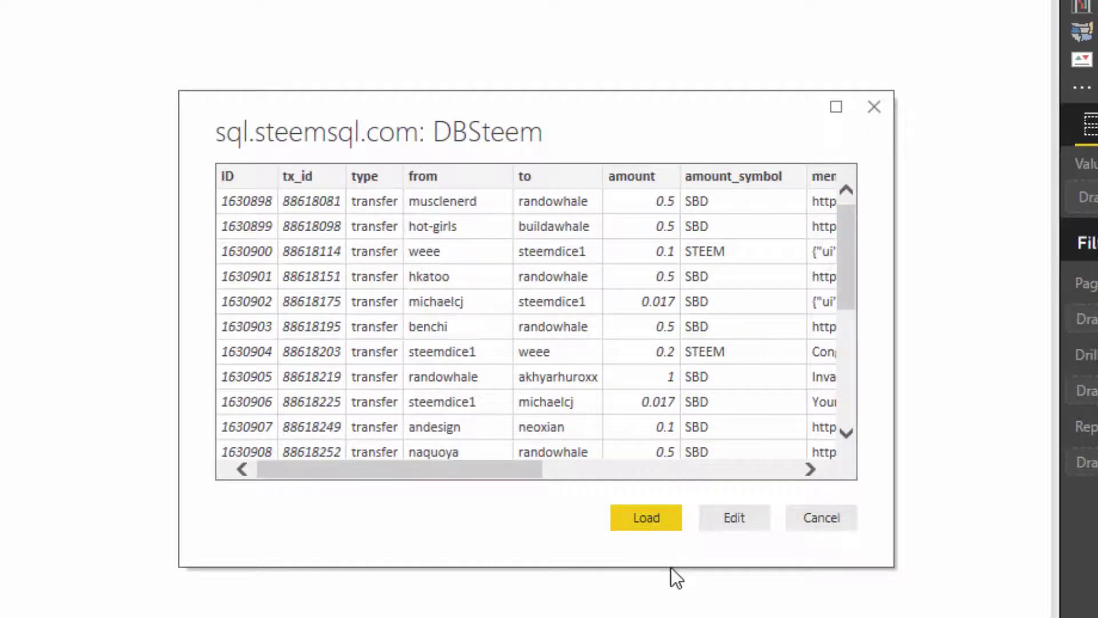
pyautogui.moveTo(464, 468); pyautogui.dragTo(780, 459)
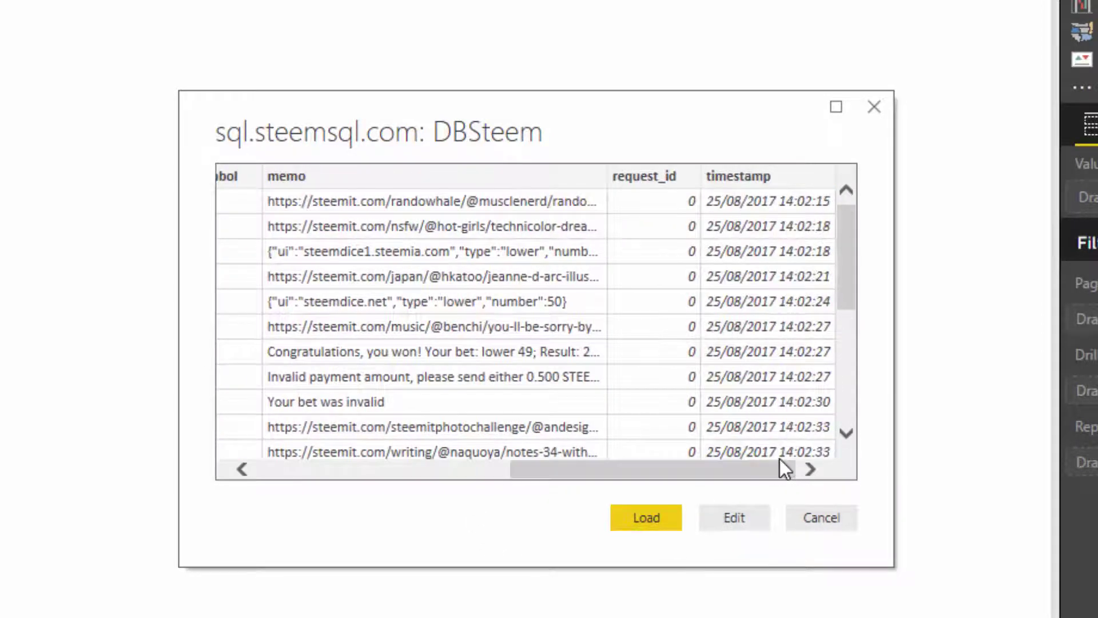
pyautogui.click(744, 513)
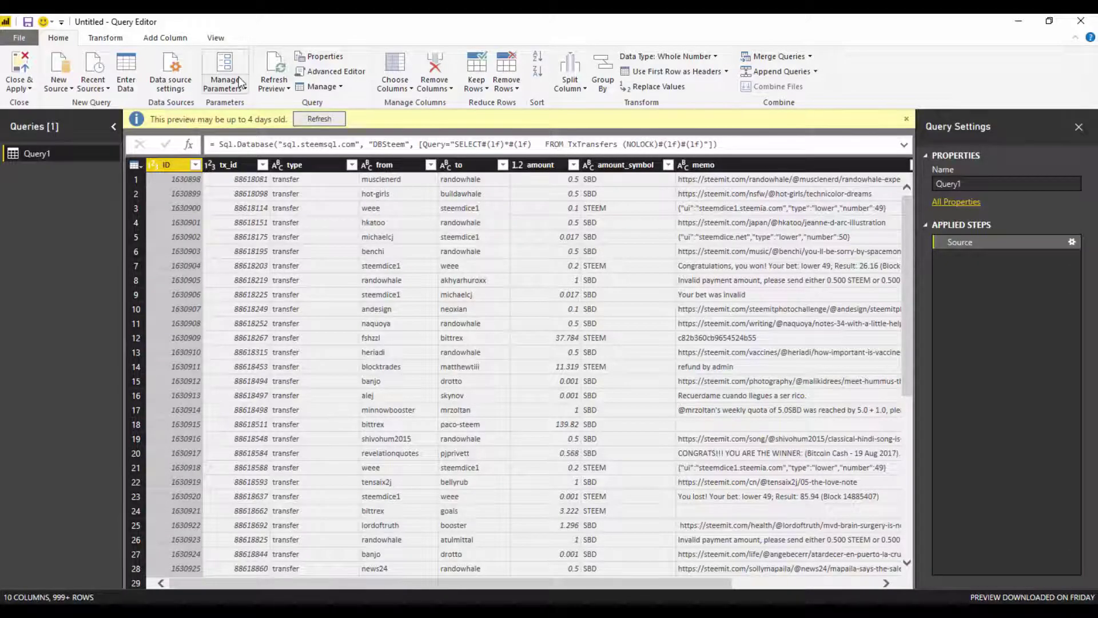
# - Reopen the settings of Query1's Source step and paste the copied WHERE clause back below the FROM line
pyautogui.click(1071, 243)
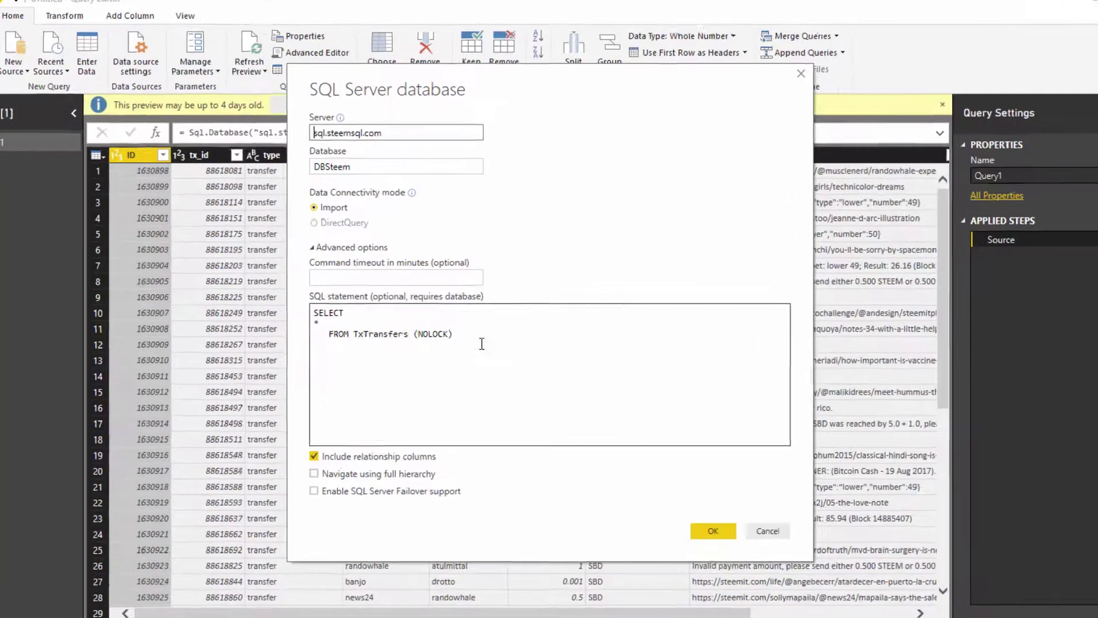
pyautogui.click(482, 343)
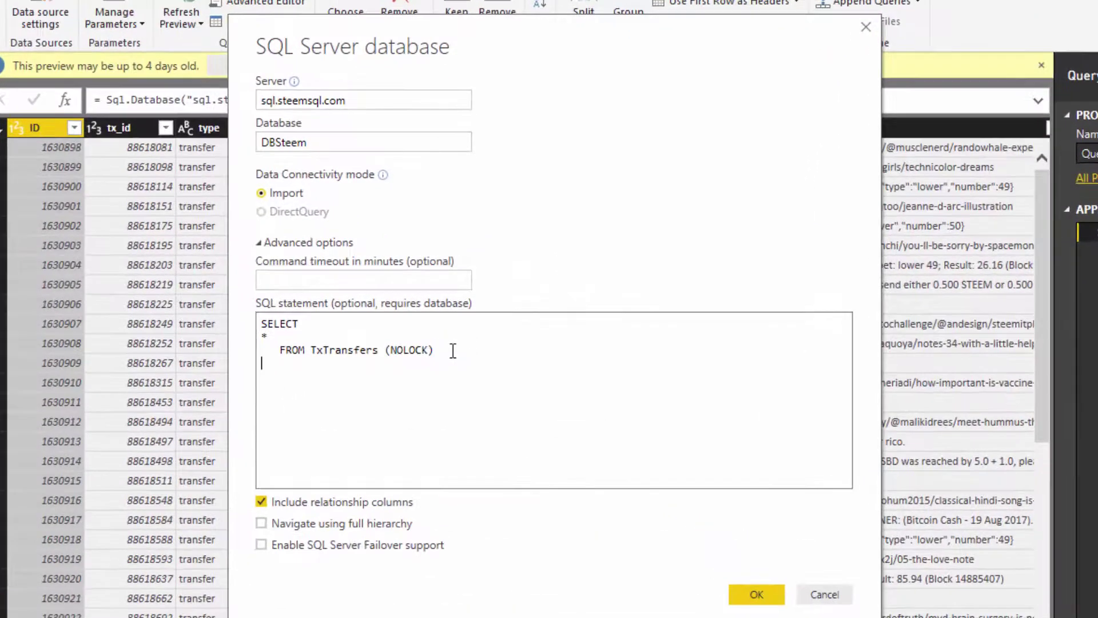
pyautogui.hotkey('ctrl', 'v')
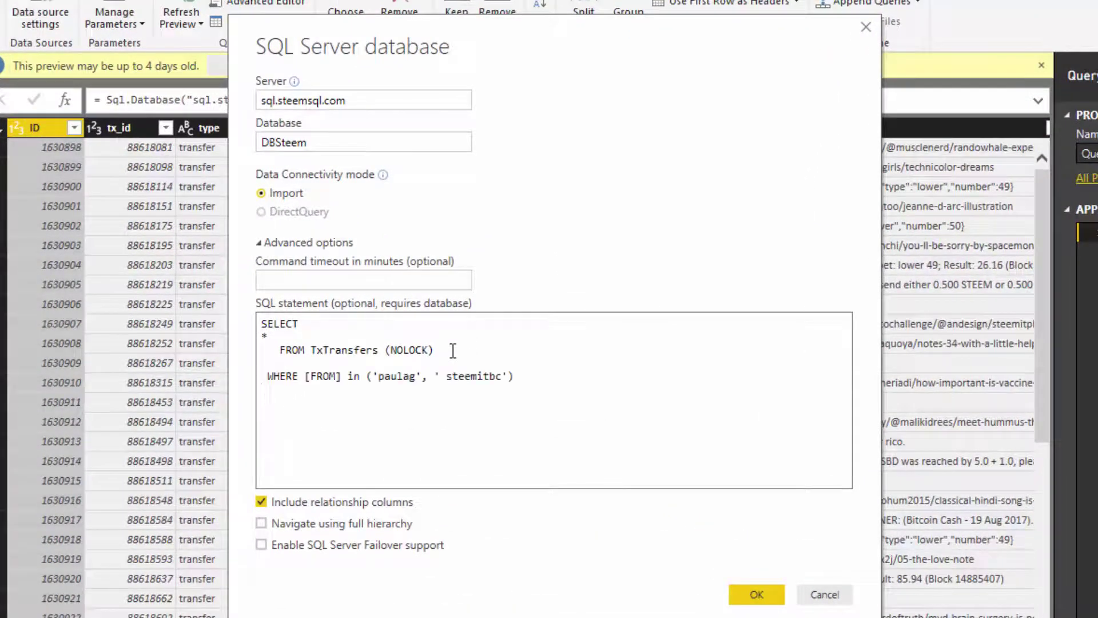
# - Review the account names in the WHERE clause and remove the stray space before steemitbc
pyautogui.click(284, 376)
pyautogui.click(379, 376)
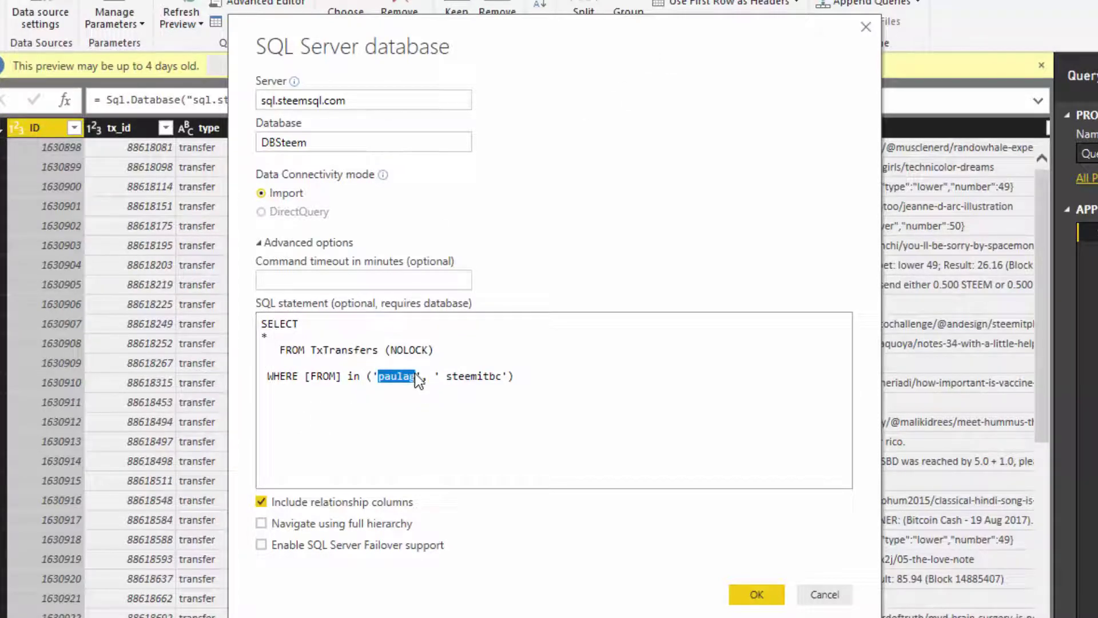
pyautogui.click(450, 376)
pyautogui.moveTo(449, 376); pyautogui.dragTo(501, 376)
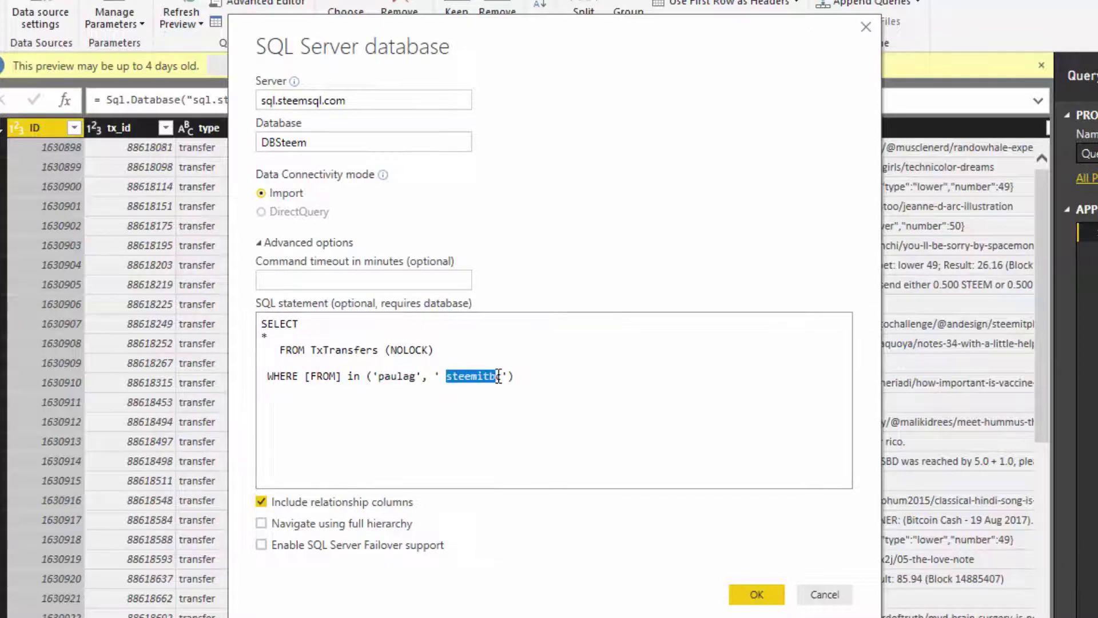
pyautogui.click(450, 378)
pyautogui.press('BackSpace')
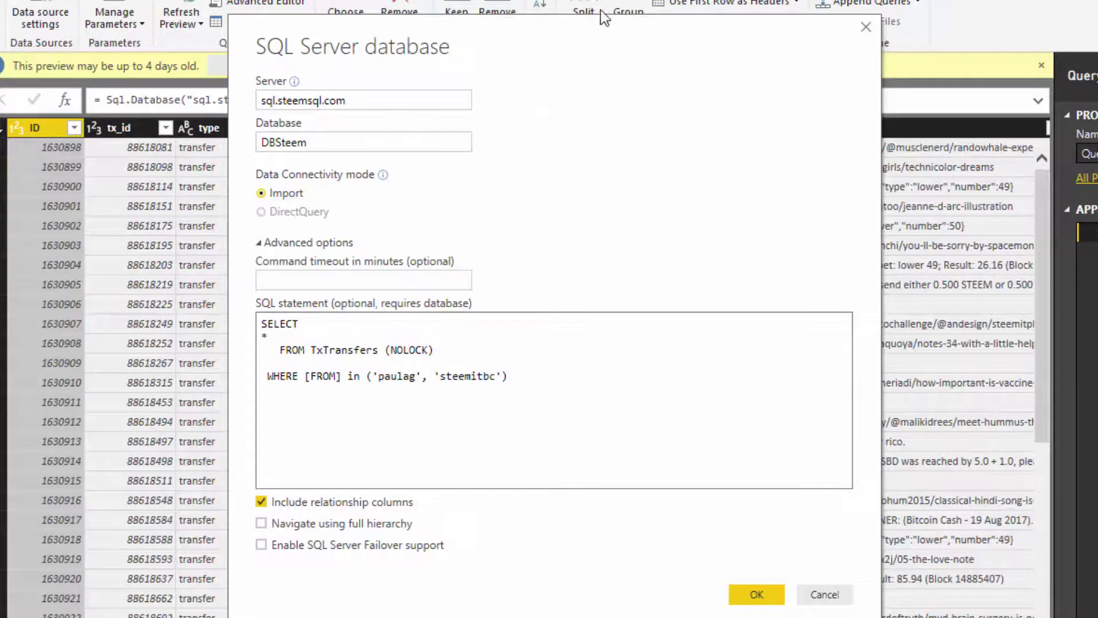
# - Move the dialog clear of the table headers and compare the bracketed [FROM] column in the WHERE clause with the FROM keyword
pyautogui.moveTo(592, 30); pyautogui.dragTo(559, 164)
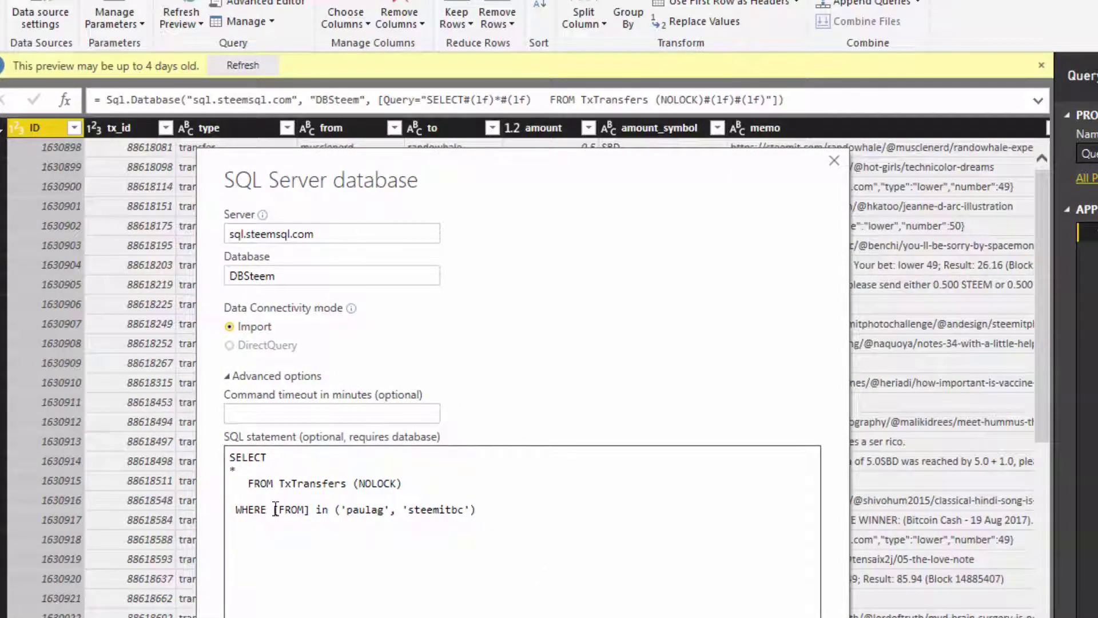
pyautogui.moveTo(278, 509); pyautogui.dragTo(306, 506)
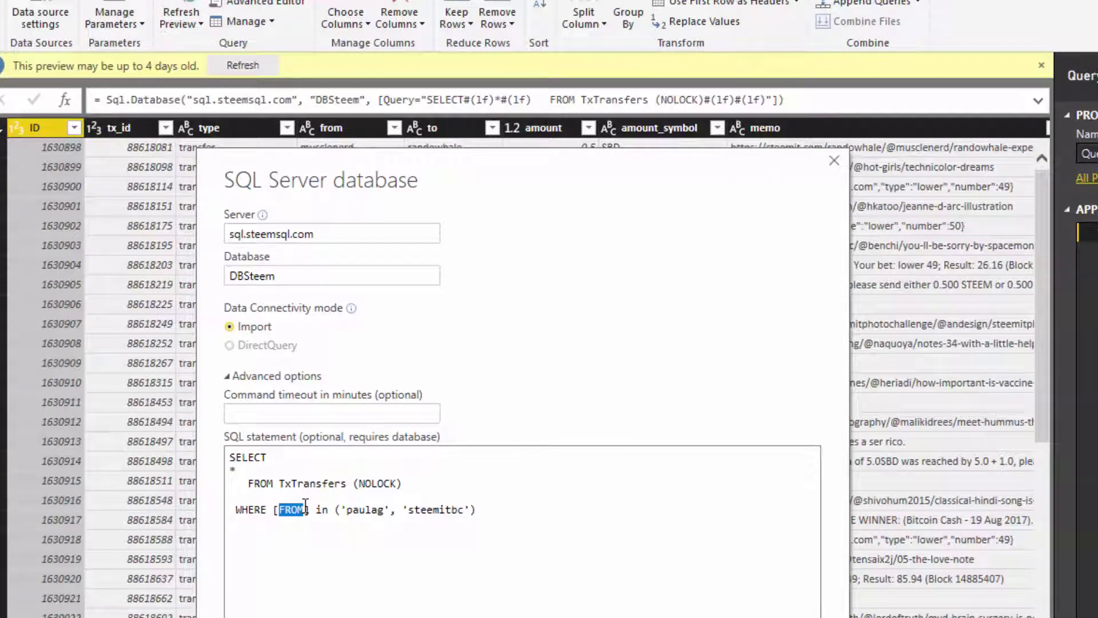
pyautogui.moveTo(267, 509); pyautogui.dragTo(316, 506)
pyautogui.moveTo(241, 483); pyautogui.dragTo(271, 482)
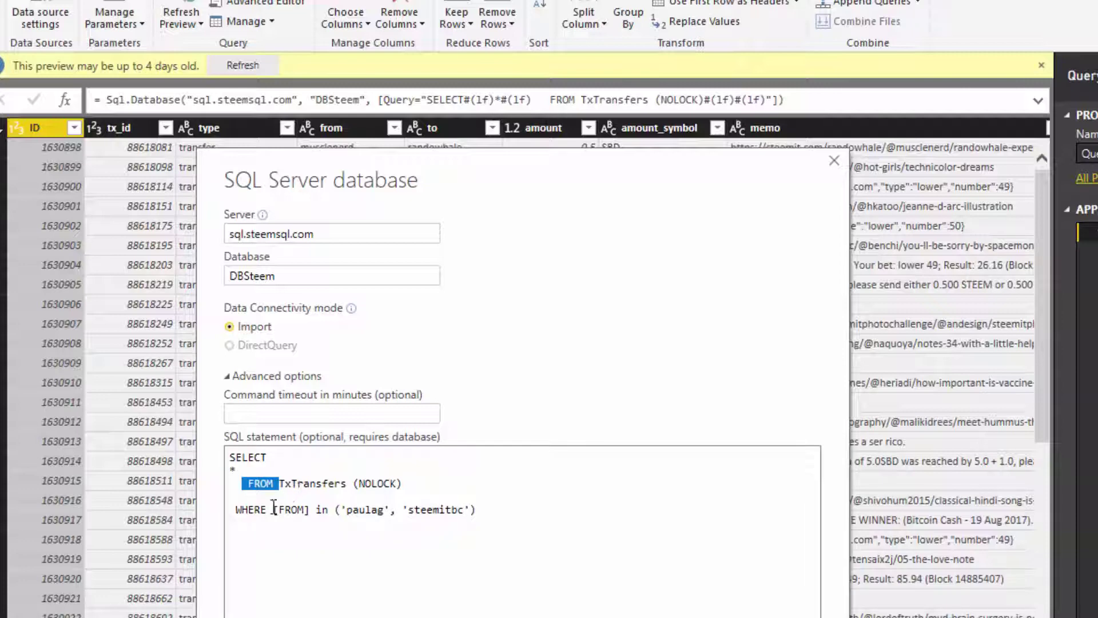
# - Review the bracketed [FROM] column, the TxTransfers FROM line and the account list in the WHERE clause
pyautogui.moveTo(273, 509); pyautogui.dragTo(310, 509)
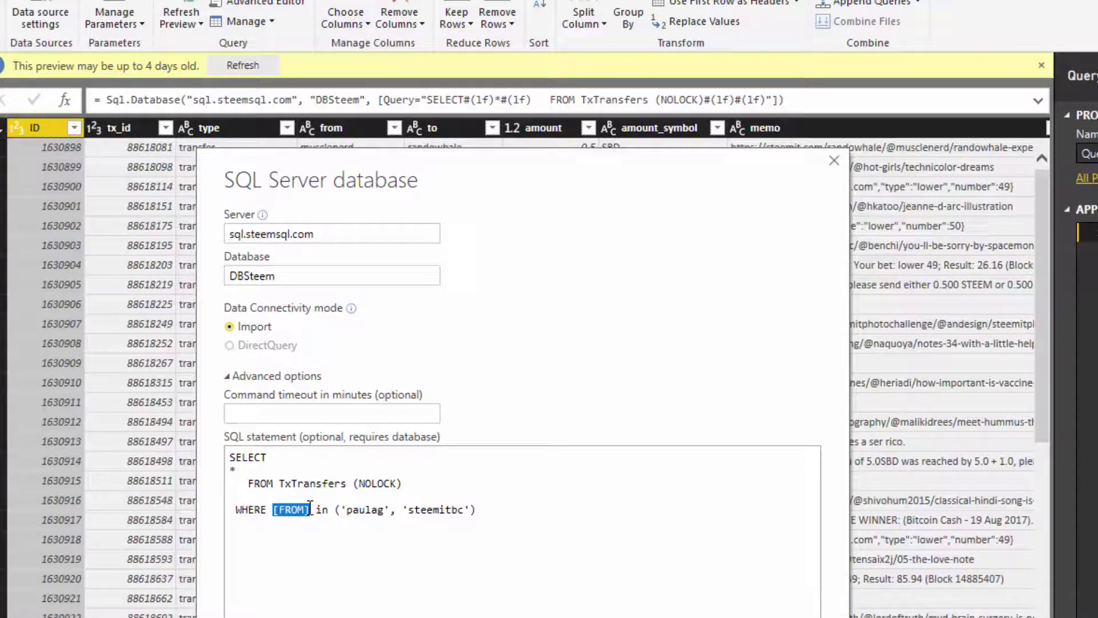
pyautogui.click(272, 509)
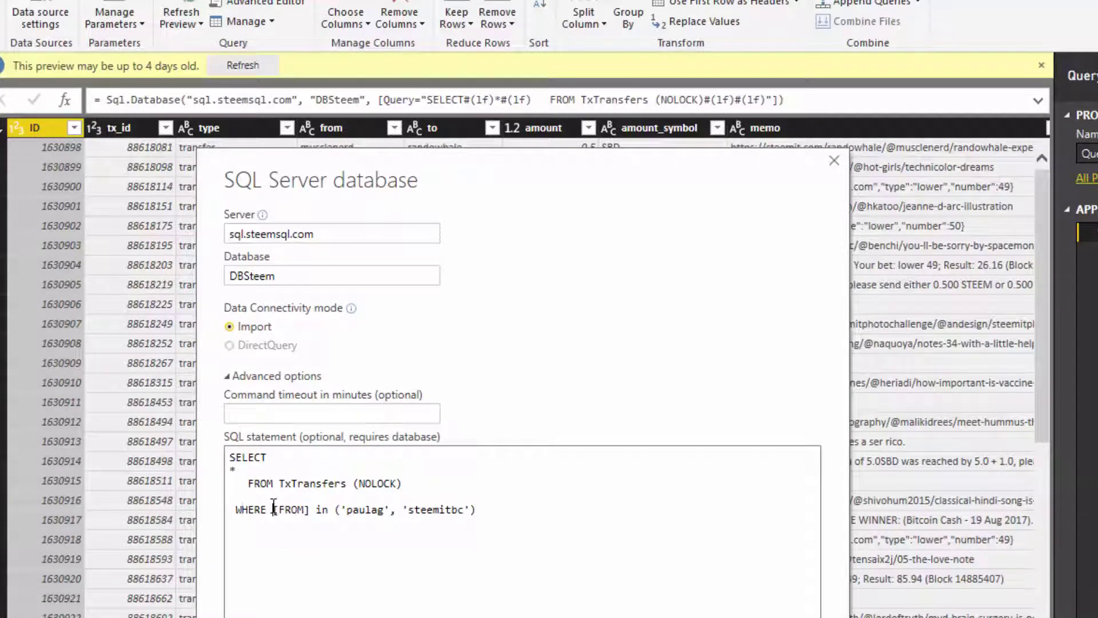
pyautogui.moveTo(274, 509); pyautogui.dragTo(306, 507)
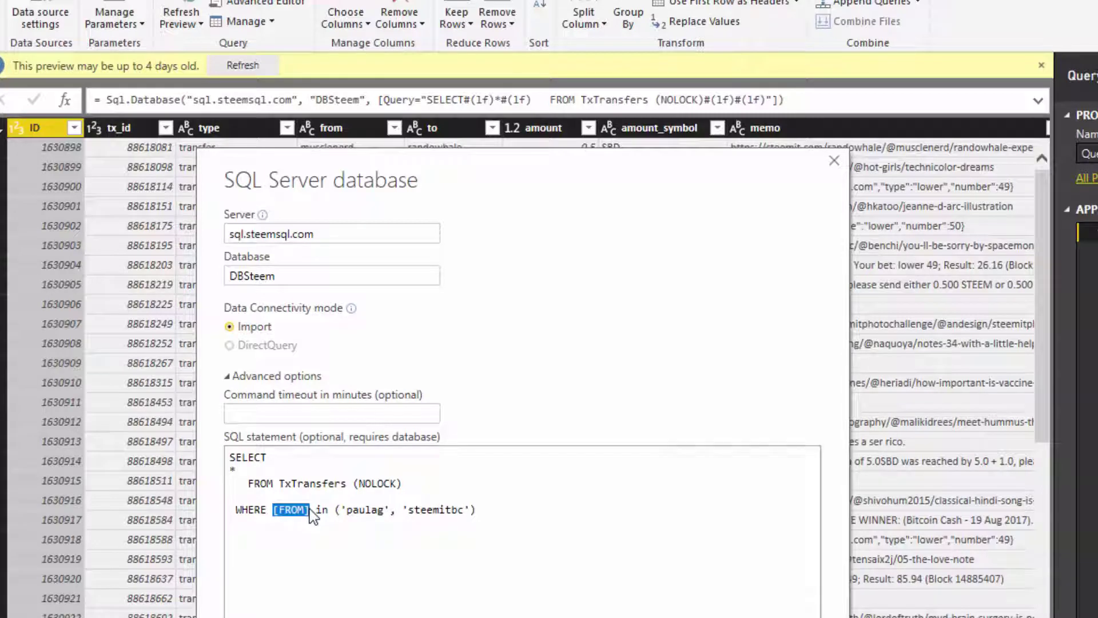
pyautogui.click(244, 468)
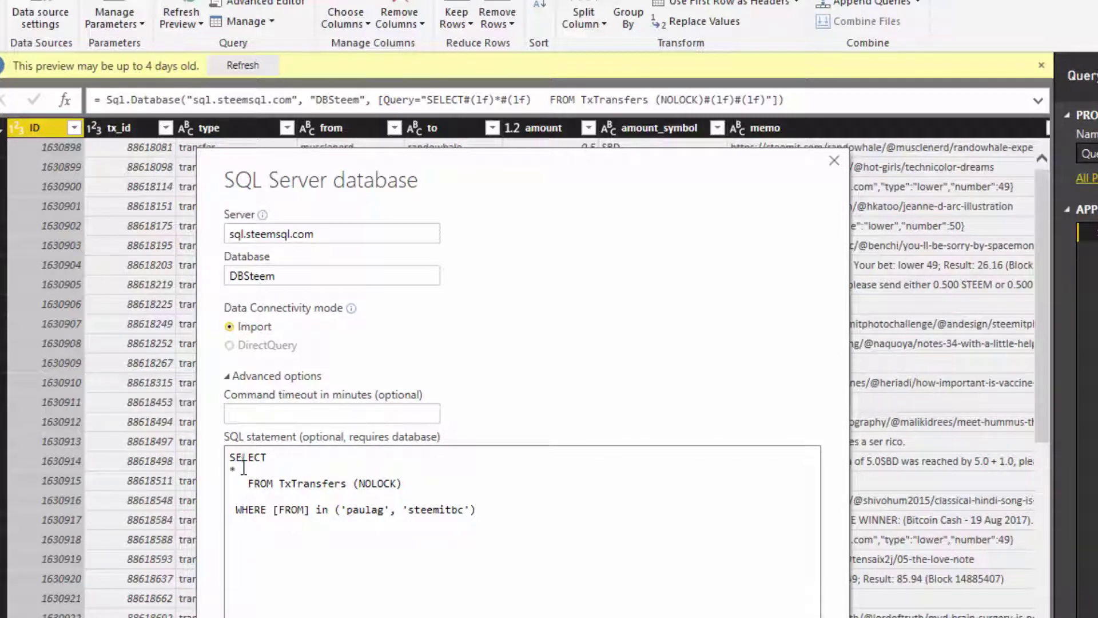
pyautogui.moveTo(228, 470); pyautogui.dragTo(404, 488)
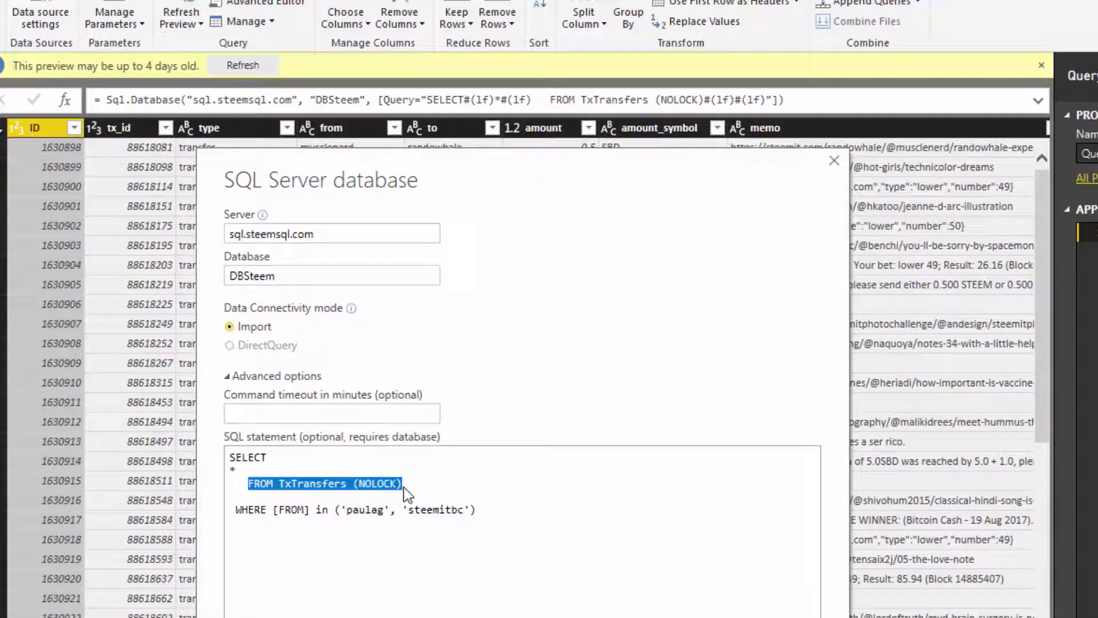
pyautogui.click(231, 509)
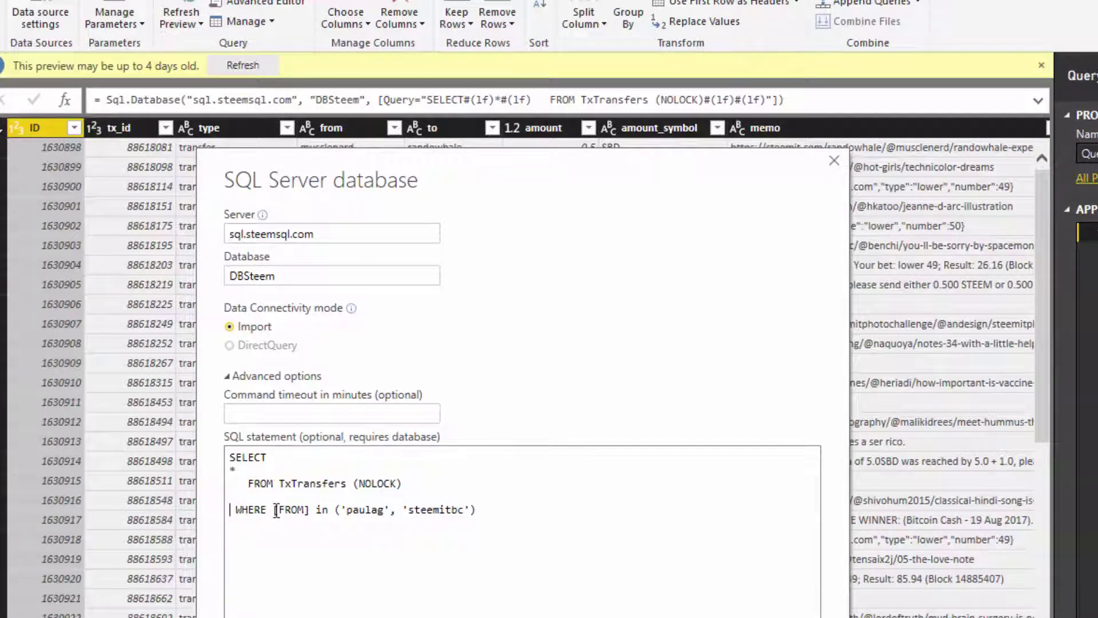
pyautogui.moveTo(276, 510); pyautogui.dragTo(512, 507)
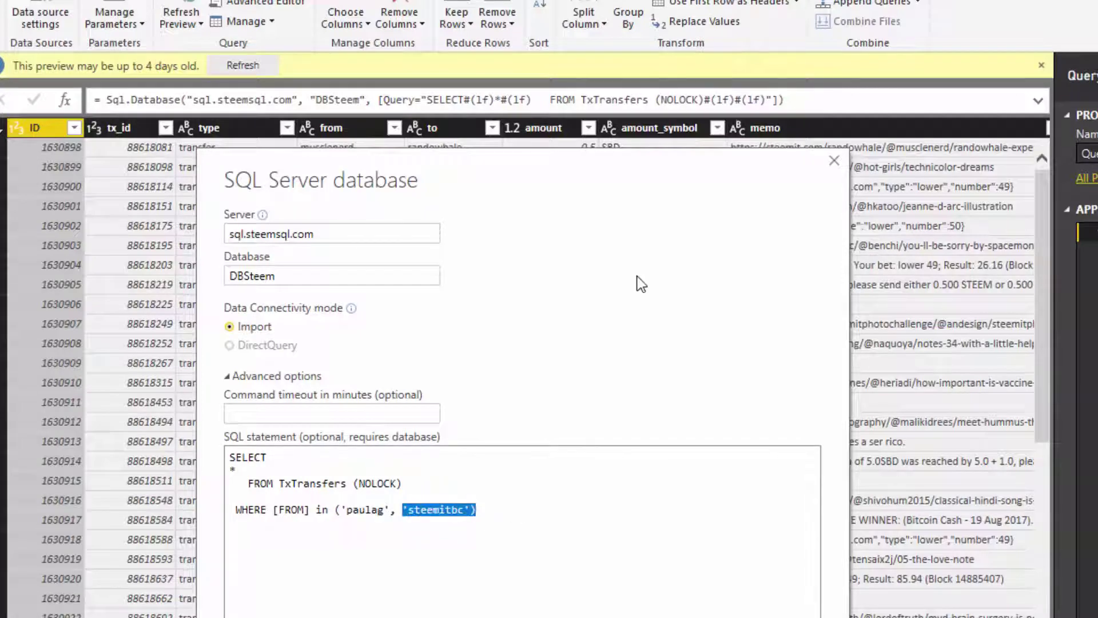
# - Run the TxTransfers query with the sender filter and check the returned columns through to timestamp
pyautogui.click(636, 146)
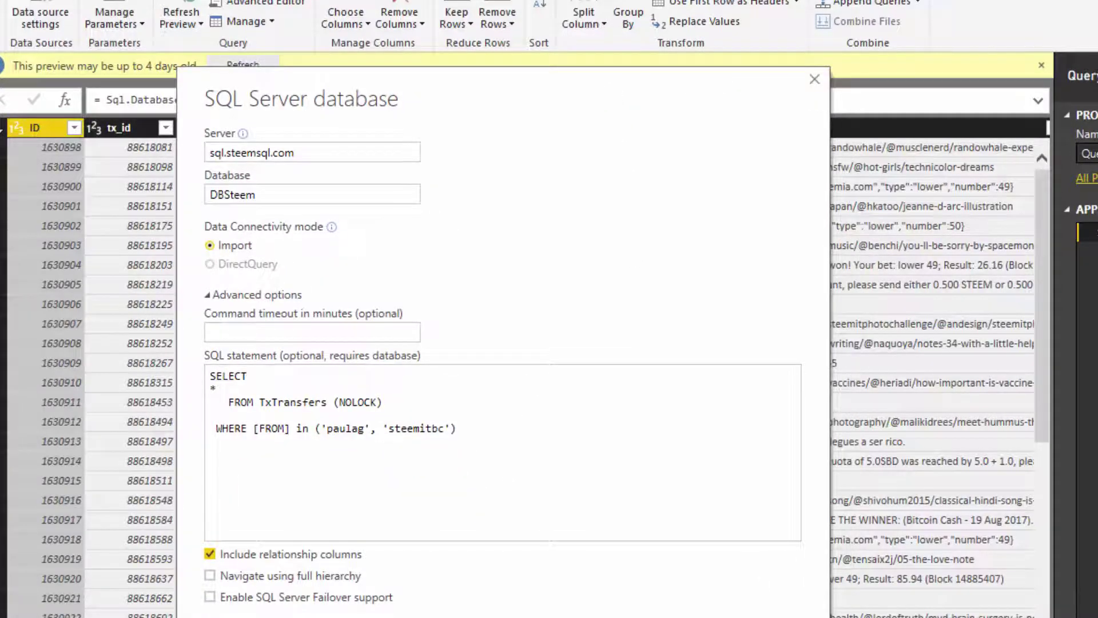
pyautogui.press('Return')
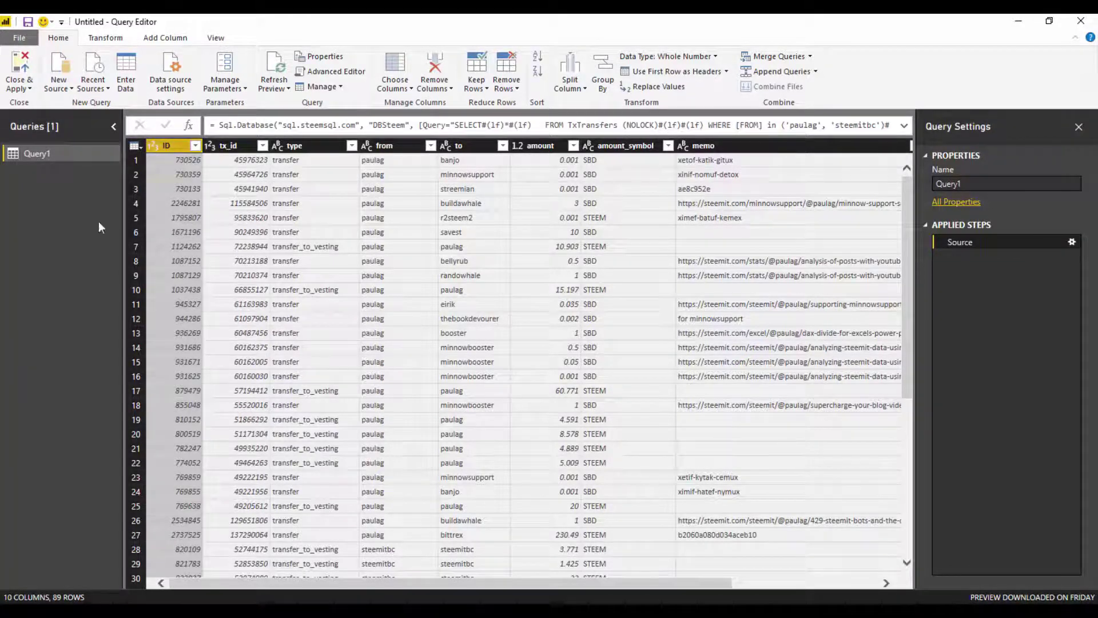
pyautogui.moveTo(291, 582); pyautogui.dragTo(613, 581)
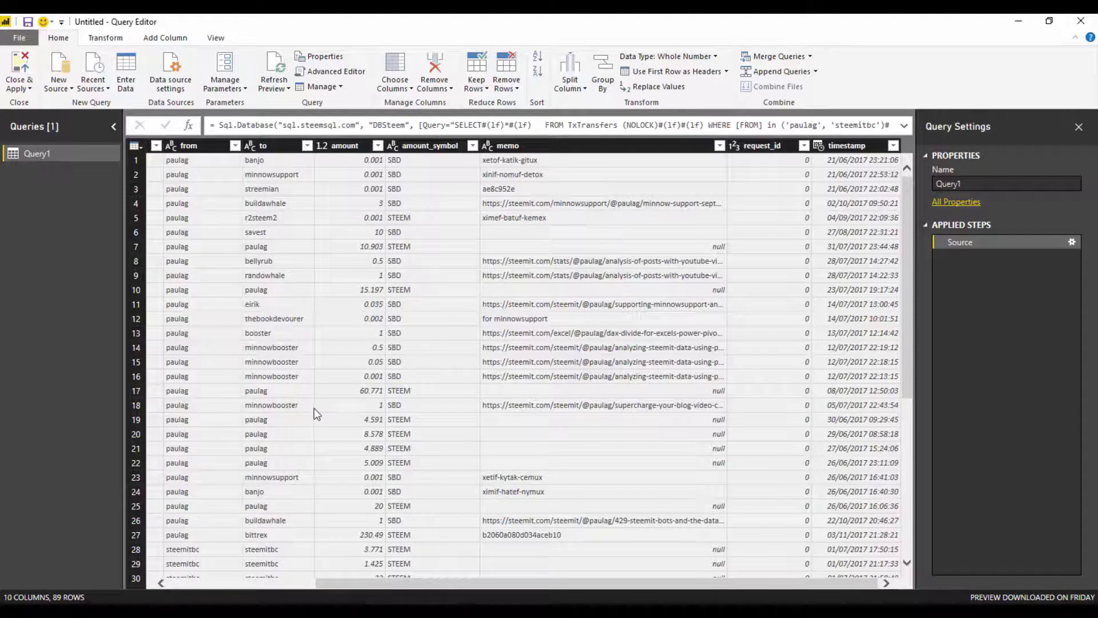
pyautogui.click(854, 147)
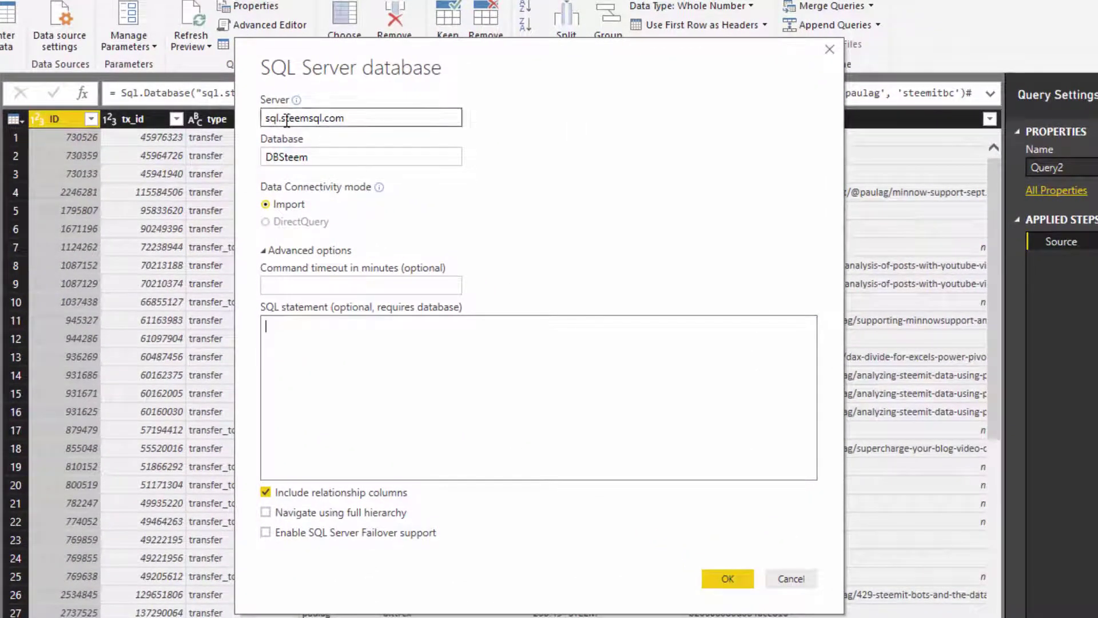
# - Enter Query2's SQL statement selecting * from comments (NOLOCK) where author in ('steemitbc'), created >= '10/01/2017' and < '11/01/2017' using CONVERT(datetime)
pyautogui.click(276, 382)
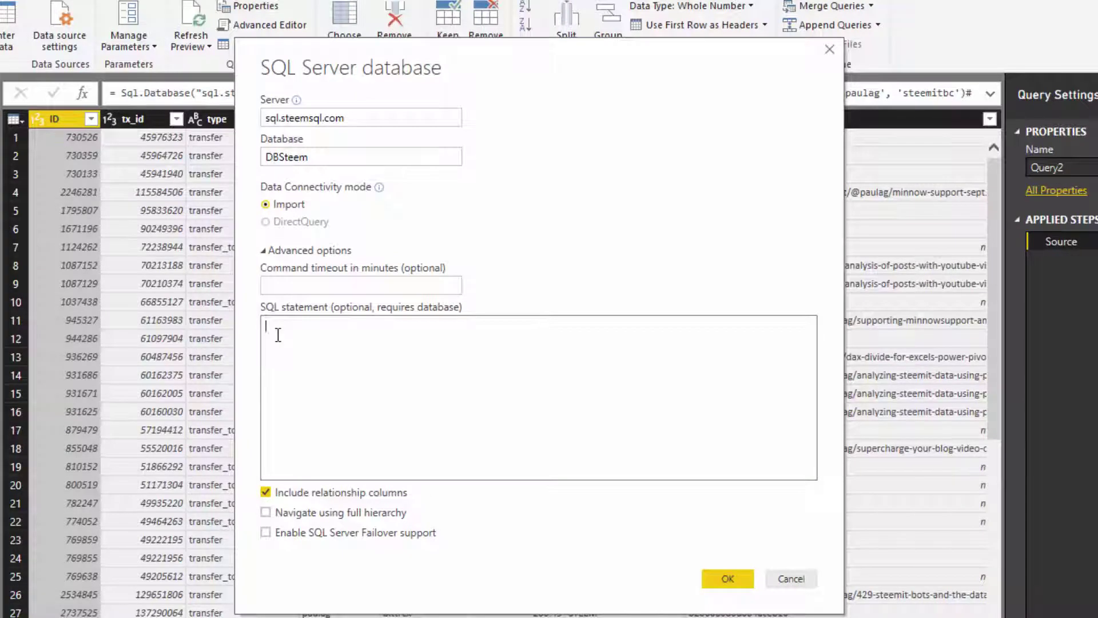
pyautogui.write("SELECT *         FROM comments (NOLOCK)     WHERE author in ('steemitbc')     AND created >= CONVERT(datetime,'10/01/2017')     AND created< CONVERT(datetime,'11/01/2017')")
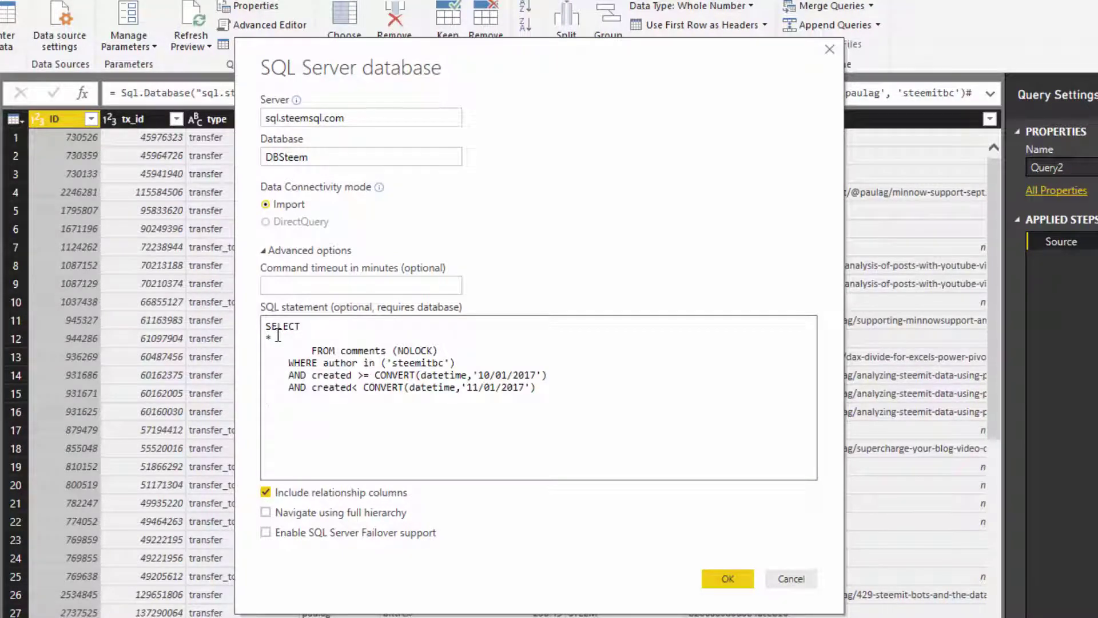
pyautogui.moveTo(278, 337)
pyautogui.mouseDown()
pyautogui.moveTo(266, 329)
pyautogui.moveTo(257, 339)
pyautogui.mouseUp()
pyautogui.click(309, 347)
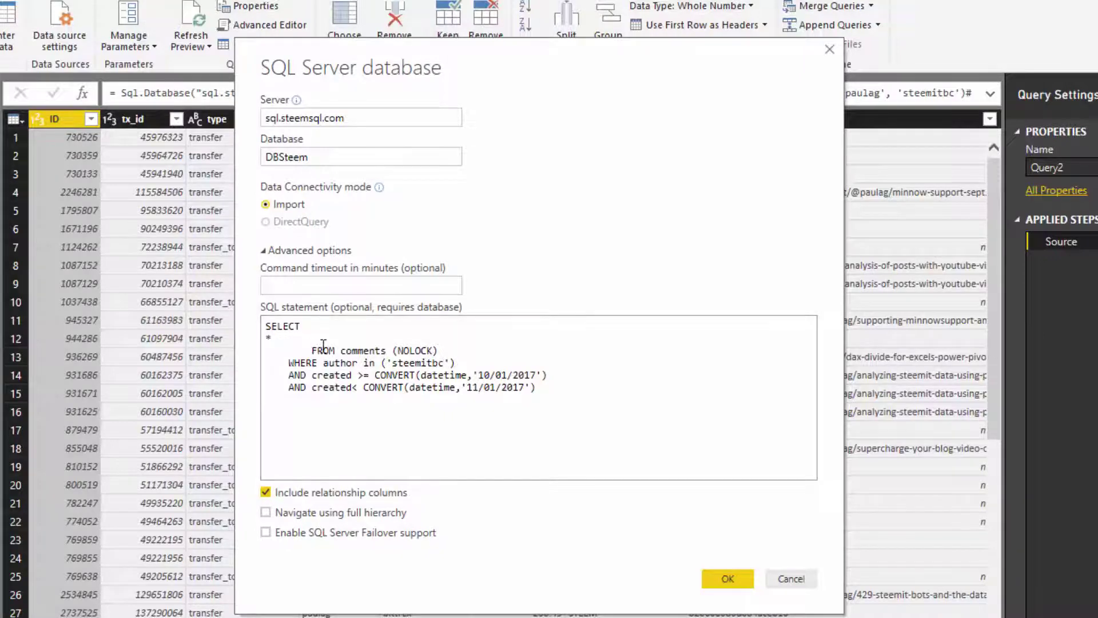
pyautogui.doubleClick(323, 349)
pyautogui.click(361, 350)
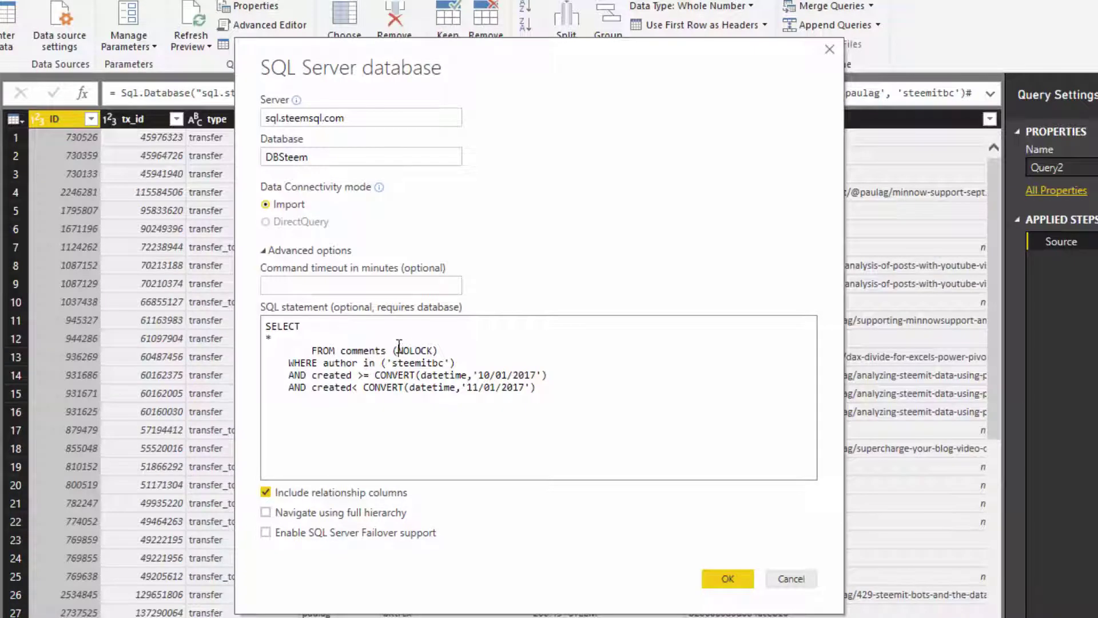
pyautogui.moveTo(399, 346); pyautogui.dragTo(434, 347)
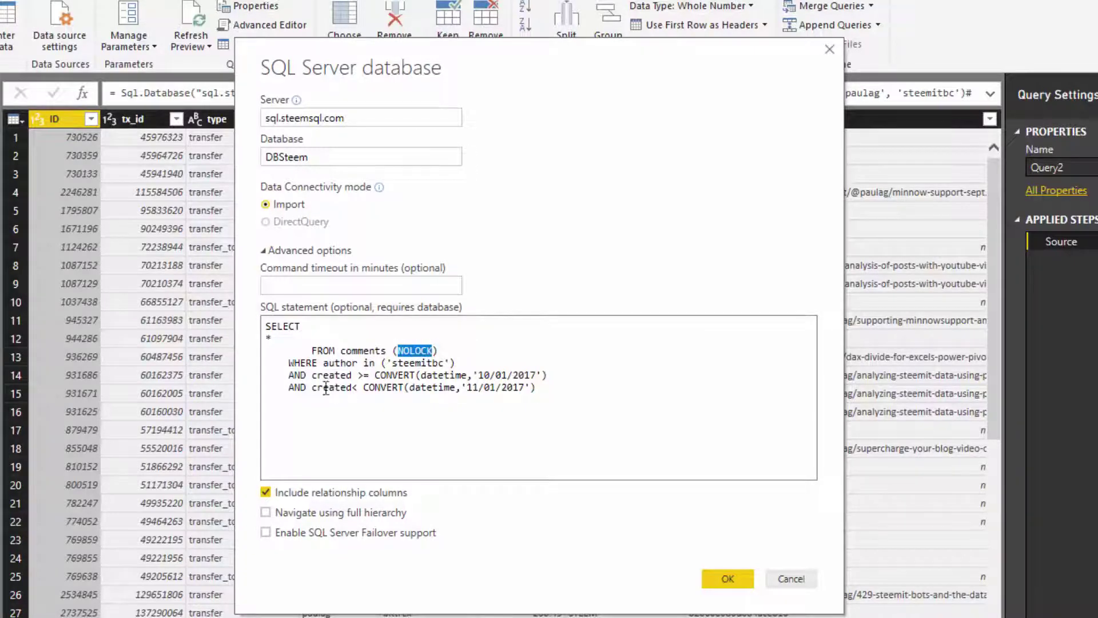
# - Review the author filter and the created >= CONVERT(datetime,'10/01/2017') condition in the comments query
pyautogui.doubleClick(303, 363)
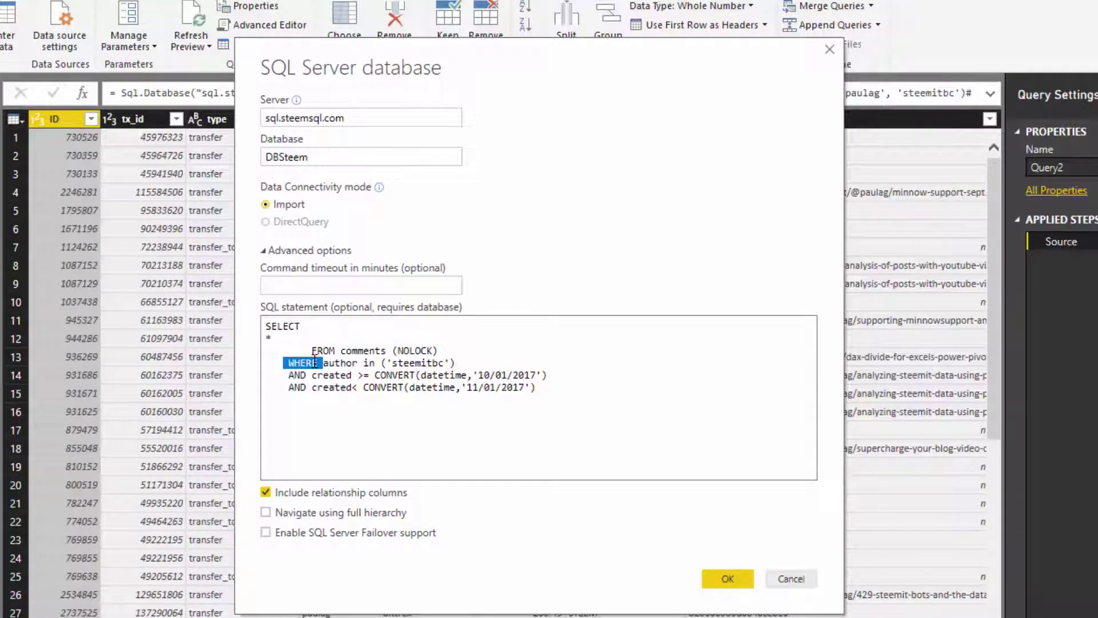
pyautogui.click(323, 363)
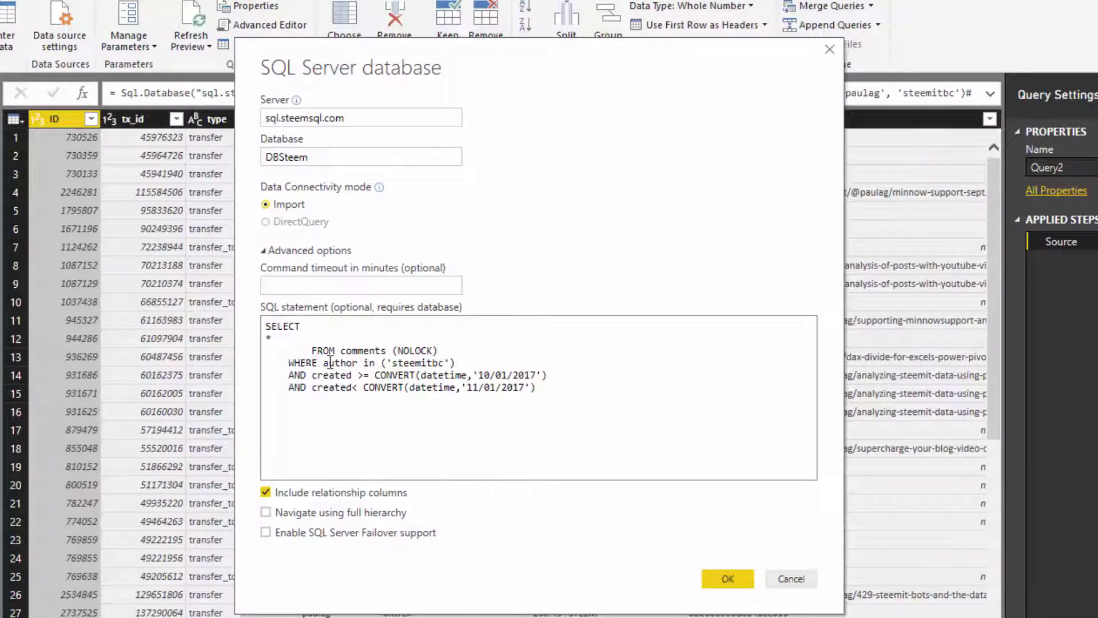
pyautogui.moveTo(323, 363); pyautogui.dragTo(451, 362)
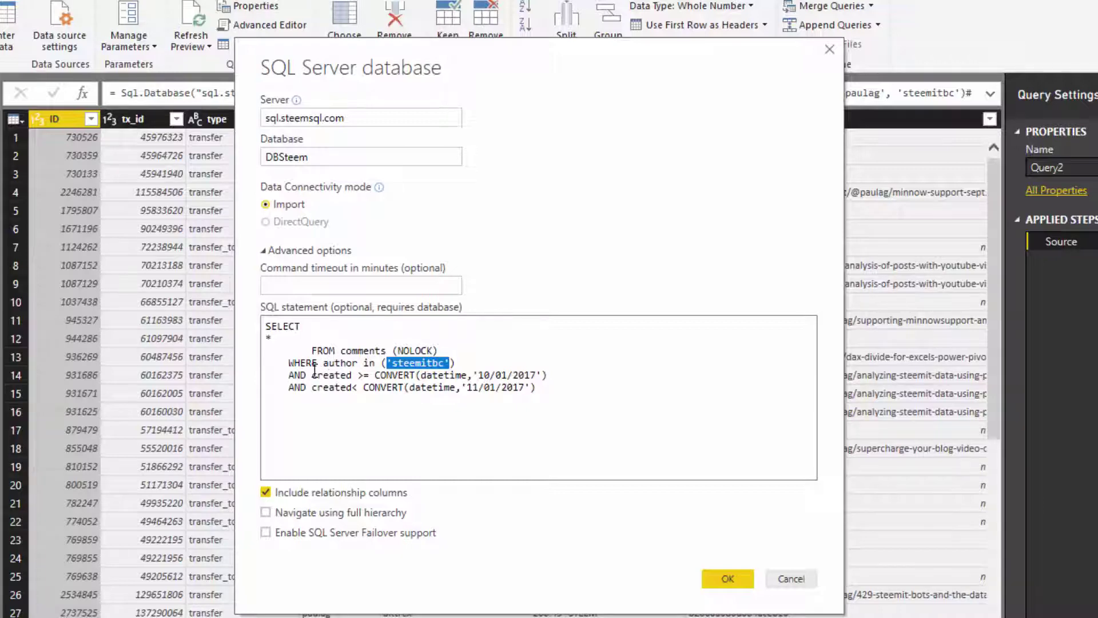
pyautogui.moveTo(312, 375); pyautogui.dragTo(351, 375)
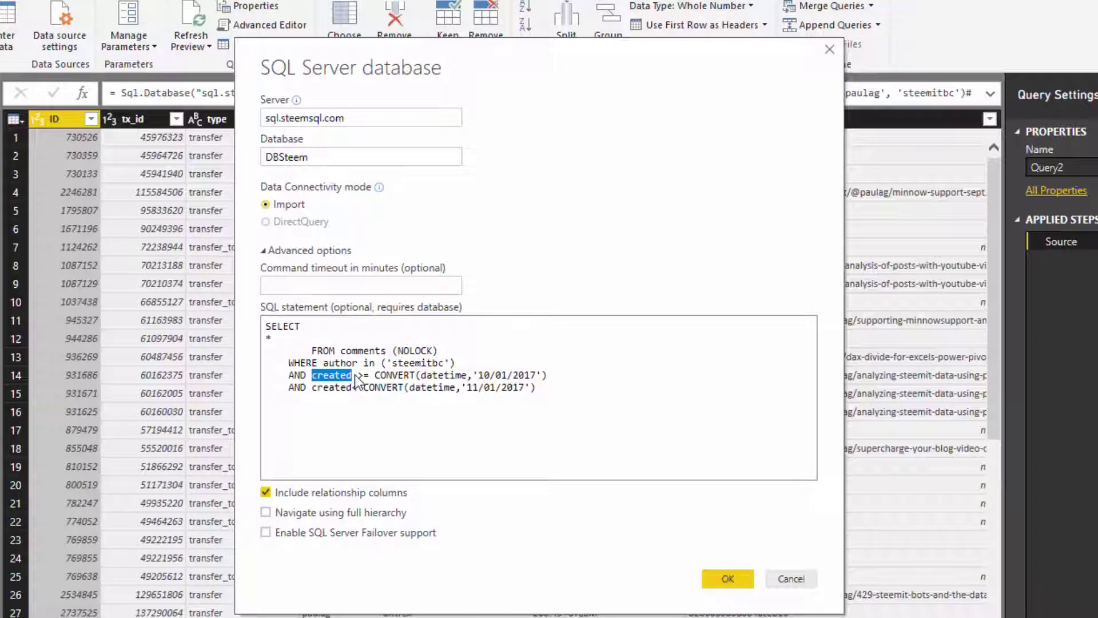
pyautogui.moveTo(358, 375); pyautogui.dragTo(370, 375)
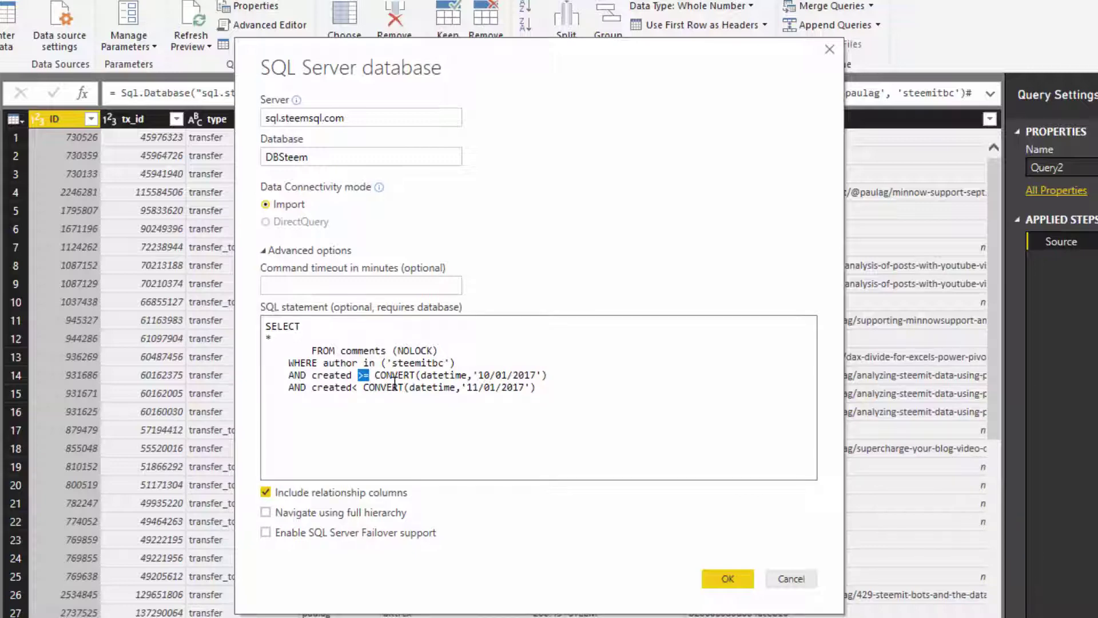
pyautogui.moveTo(375, 376); pyautogui.dragTo(416, 379)
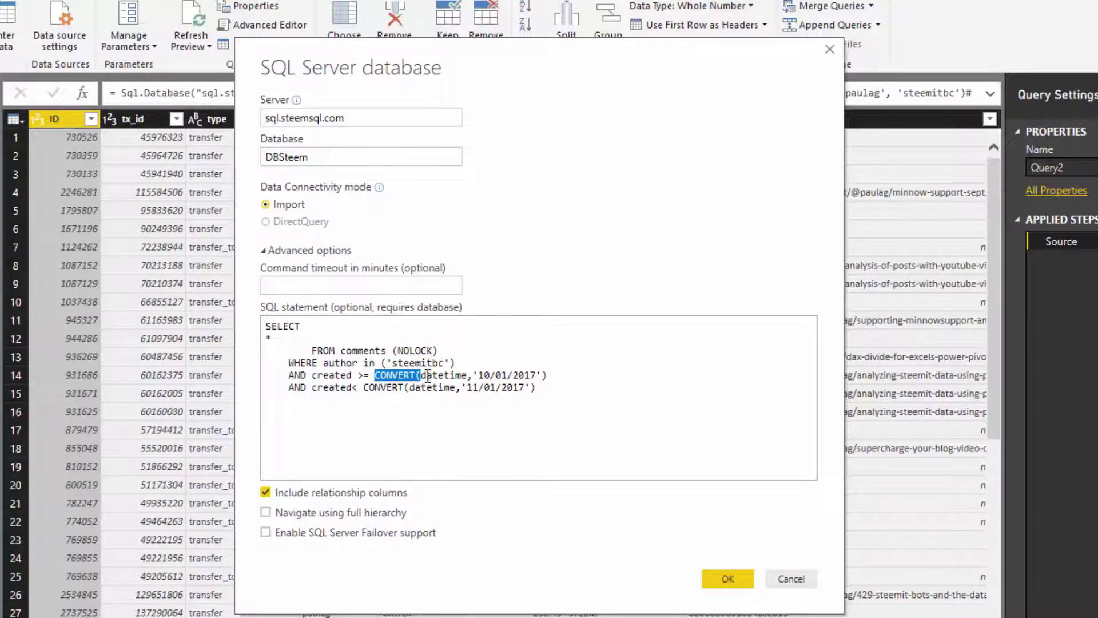
pyautogui.click(421, 377)
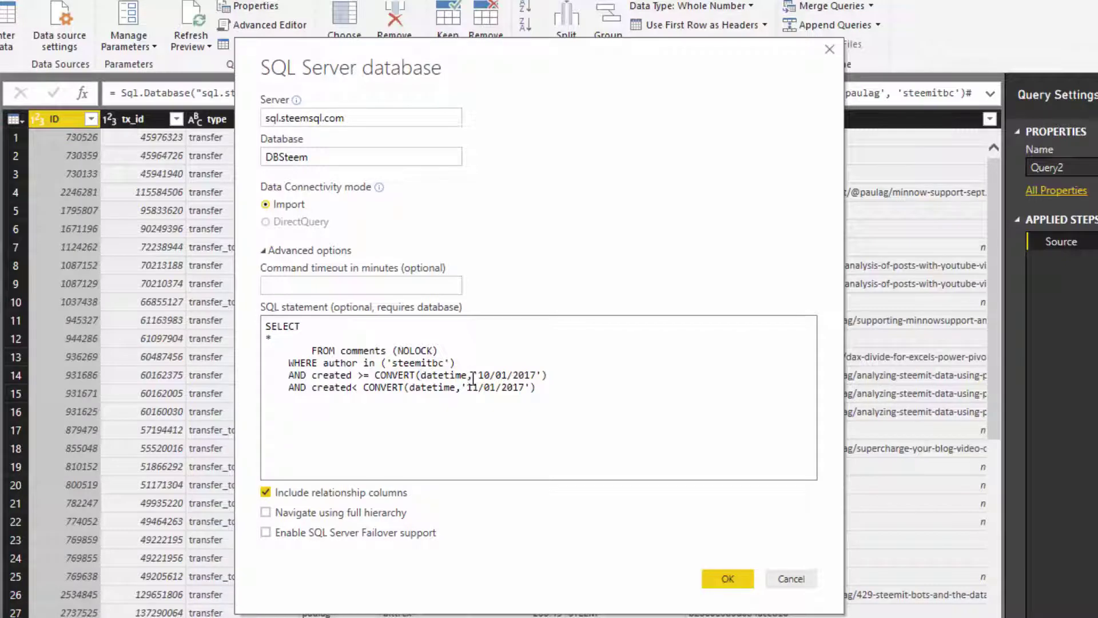
pyautogui.click(474, 374)
pyautogui.moveTo(475, 371); pyautogui.dragTo(517, 376)
pyautogui.moveTo(358, 375); pyautogui.dragTo(368, 373)
# - Review the second AND condition, which limits created to before '11/01/2017'
pyautogui.doubleClick(295, 388)
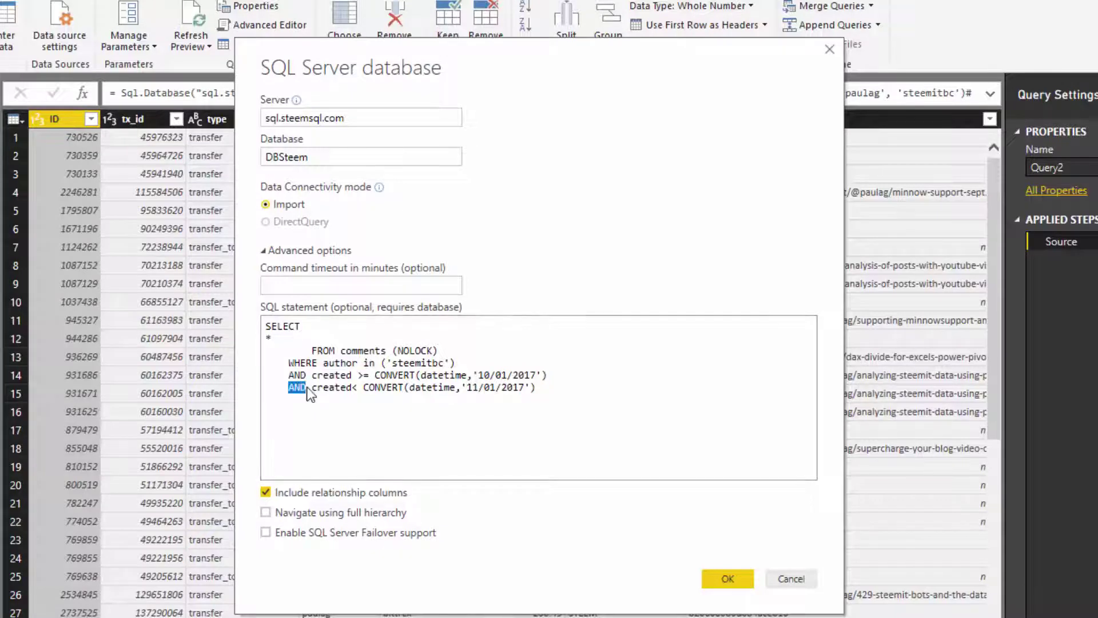
pyautogui.doubleClick(333, 388)
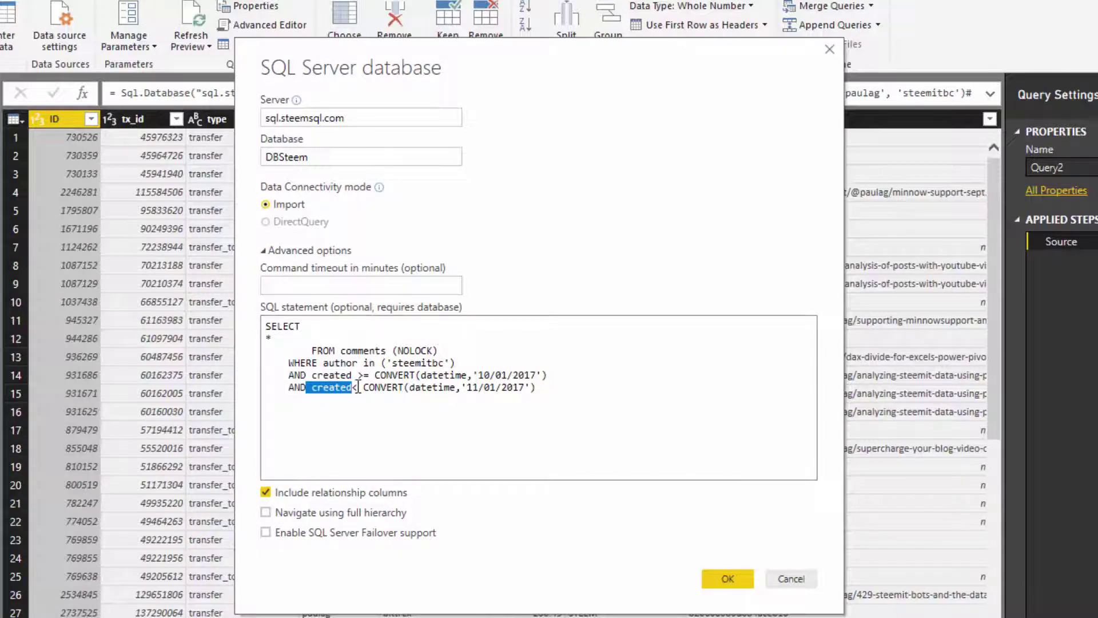
pyautogui.click(357, 388)
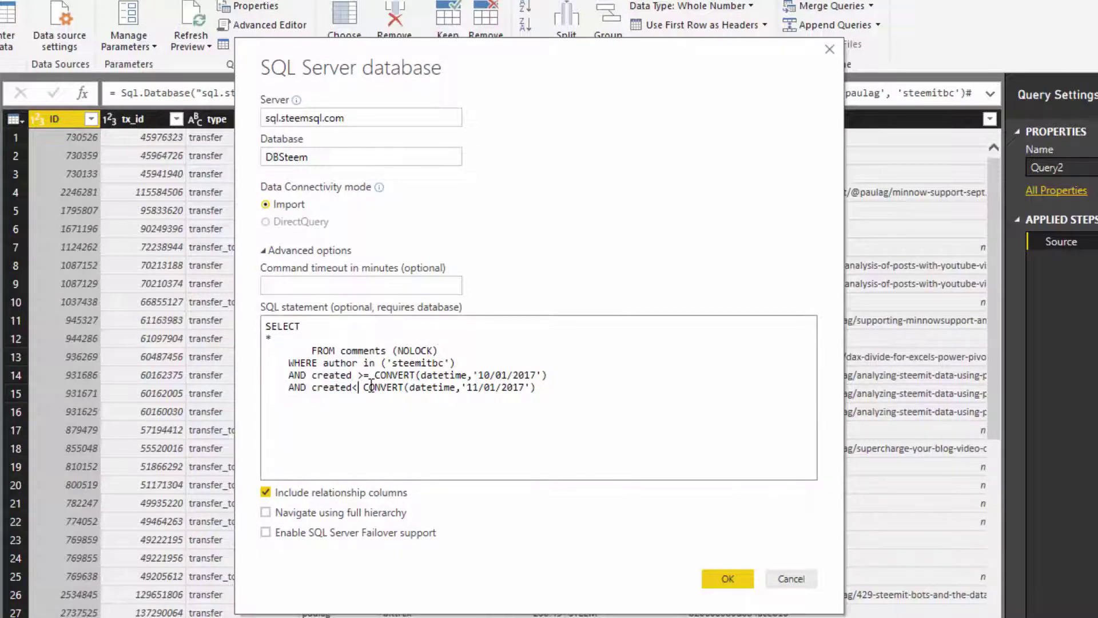
pyautogui.moveTo(363, 388); pyautogui.dragTo(527, 392)
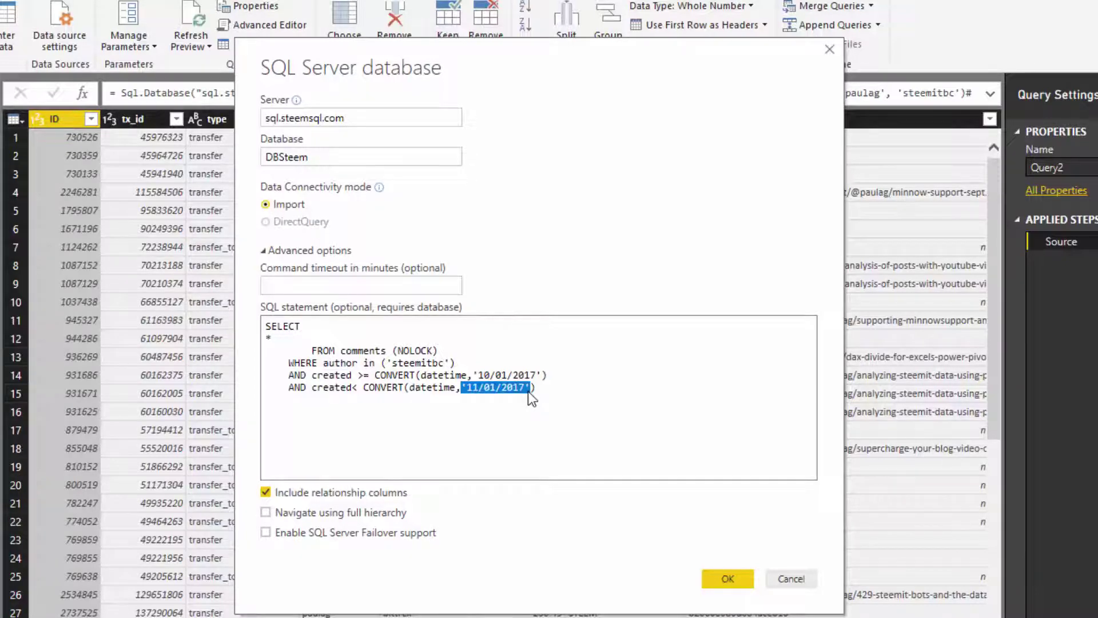
# - Run the comments query and check its author and created columns in the preview
pyautogui.click(718, 585)
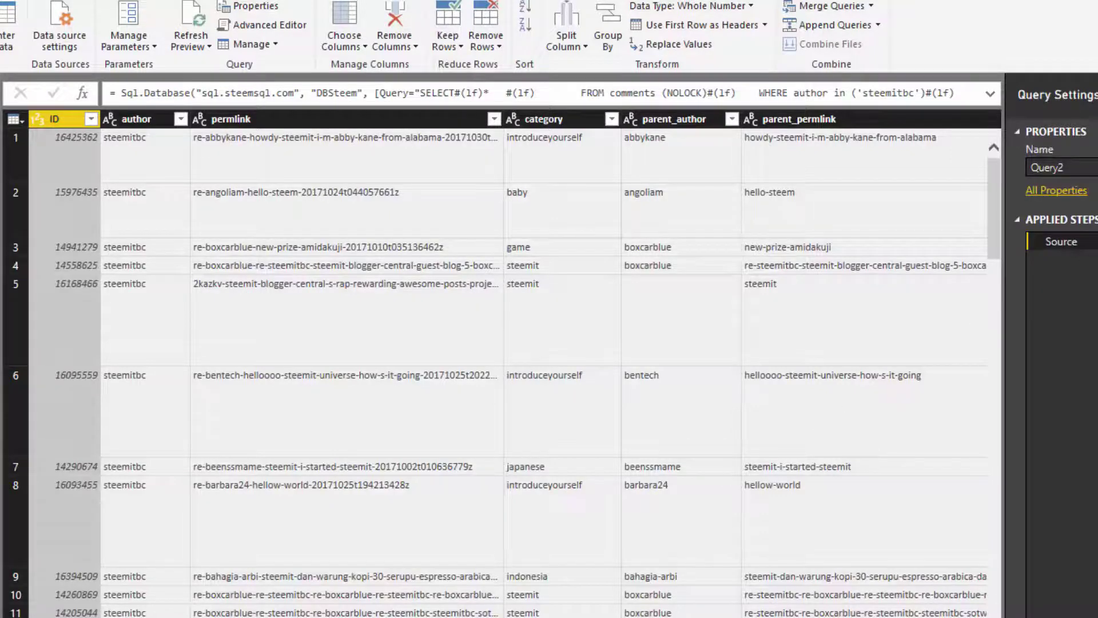
pyautogui.hscroll(15, 504, 343)
pyautogui.hscroll(-15, 503, 343)
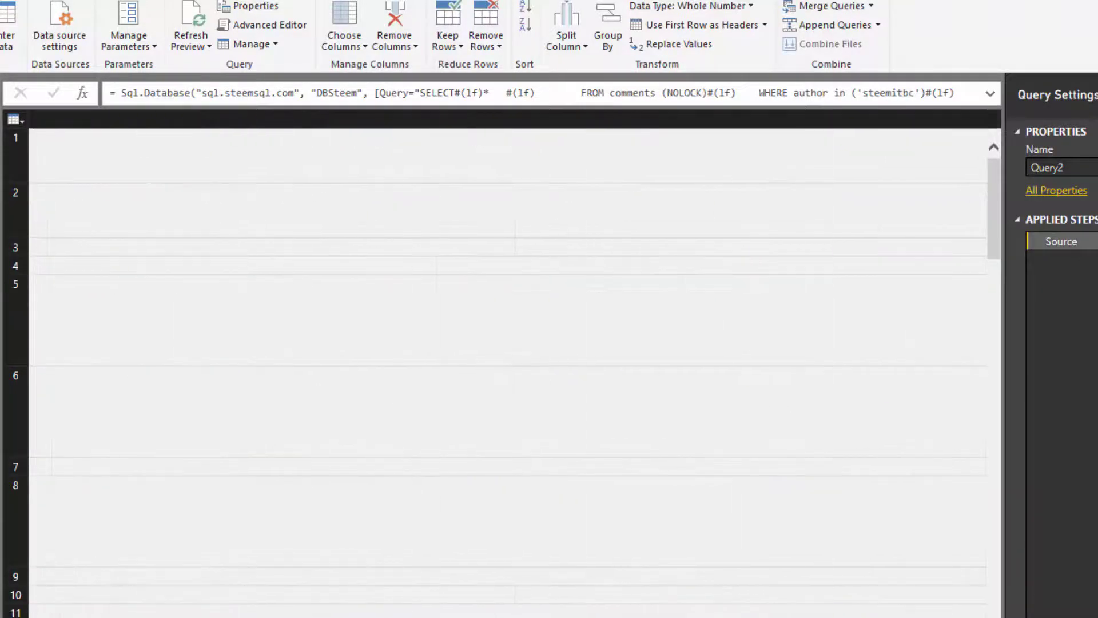
pyautogui.click(136, 119)
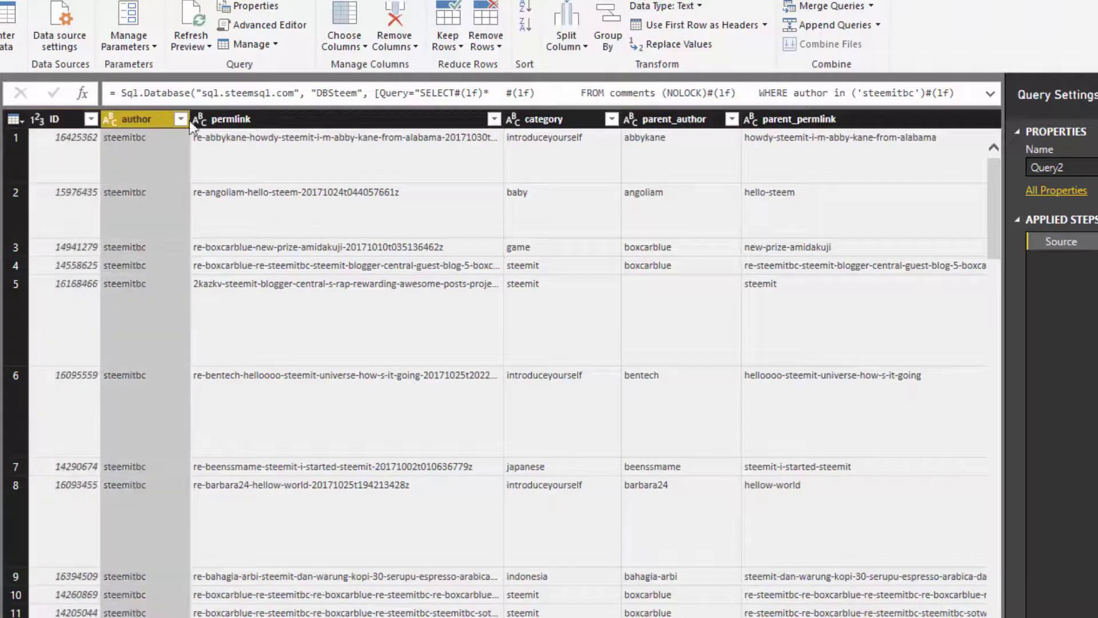
pyautogui.hscroll(8, 503, 343)
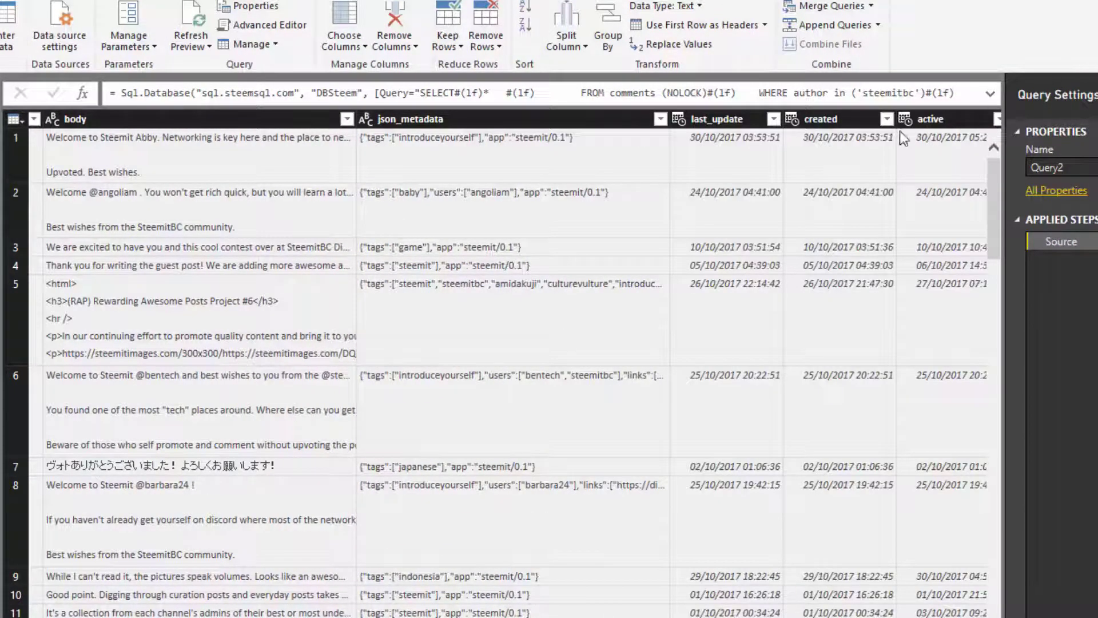
pyautogui.click(850, 121)
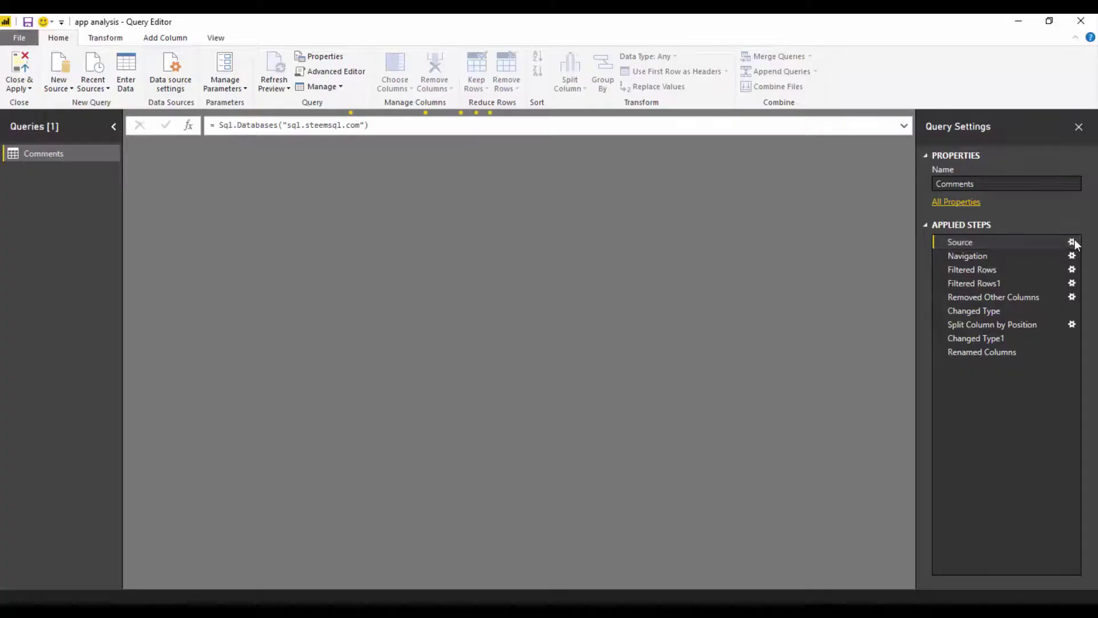
# - In the app analysis file, check the Comments query's Source settings without changing them and open its code in the Advanced Editor
pyautogui.click(1072, 242)
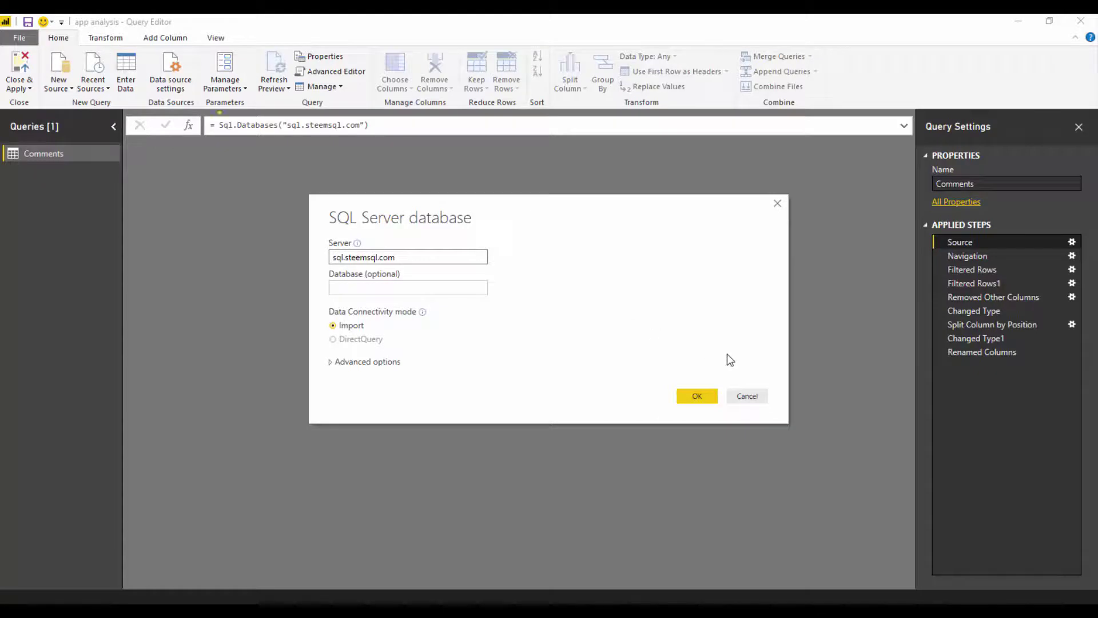
pyautogui.click(746, 396)
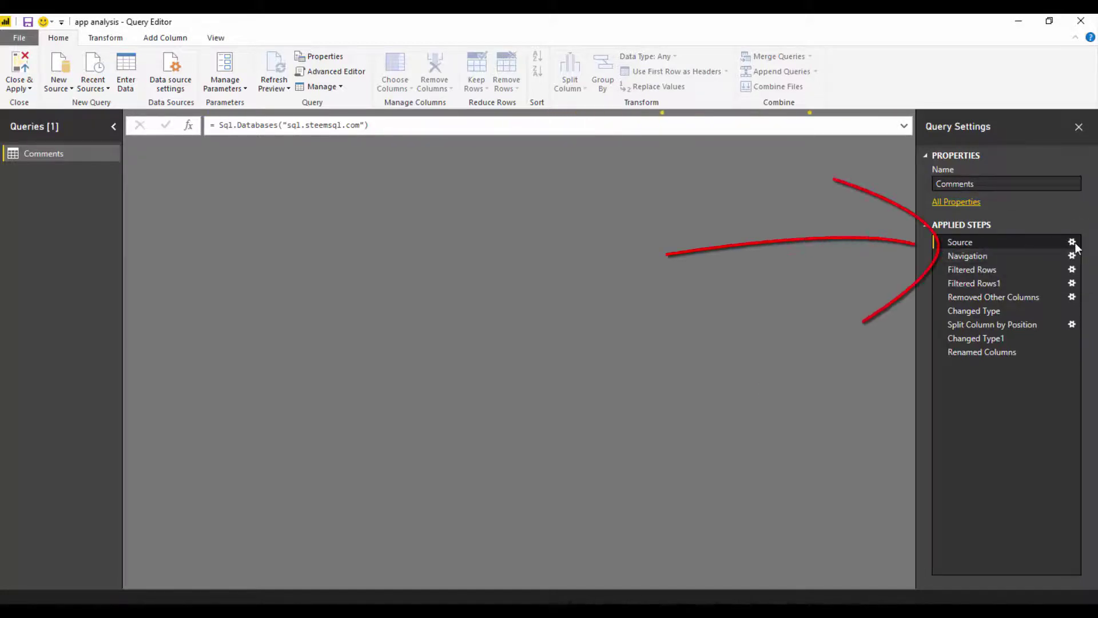
pyautogui.click(342, 76)
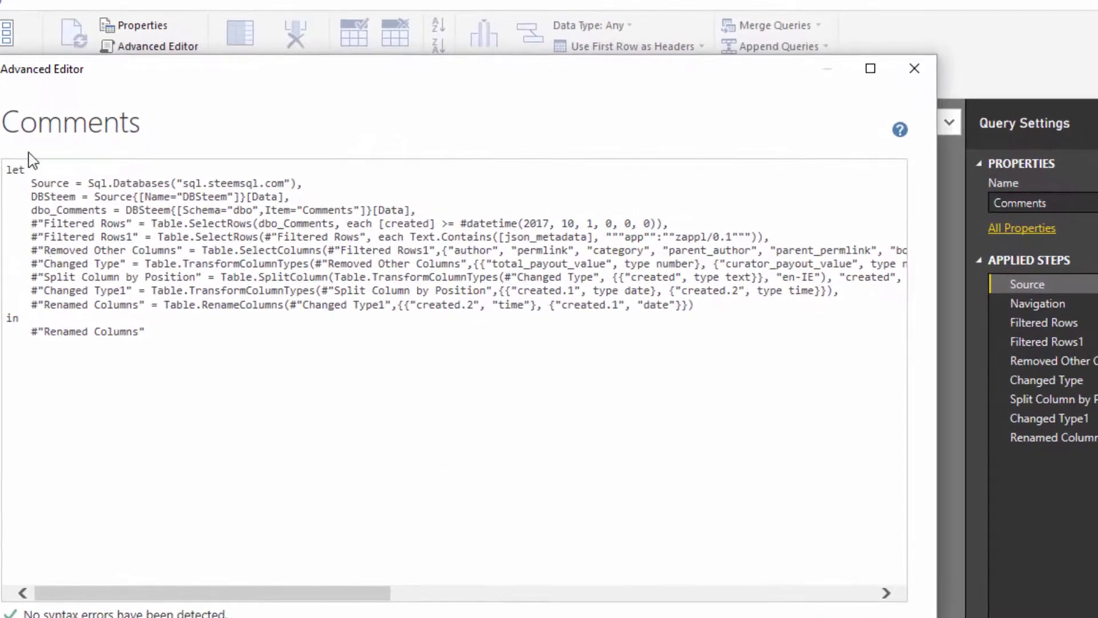
# - Review the Source and DBSteem navigation lines in the Comments query's code and close it without changes
pyautogui.moveTo(7, 167); pyautogui.dragTo(306, 184)
pyautogui.click(83, 193)
pyautogui.moveTo(25, 196); pyautogui.dragTo(171, 197)
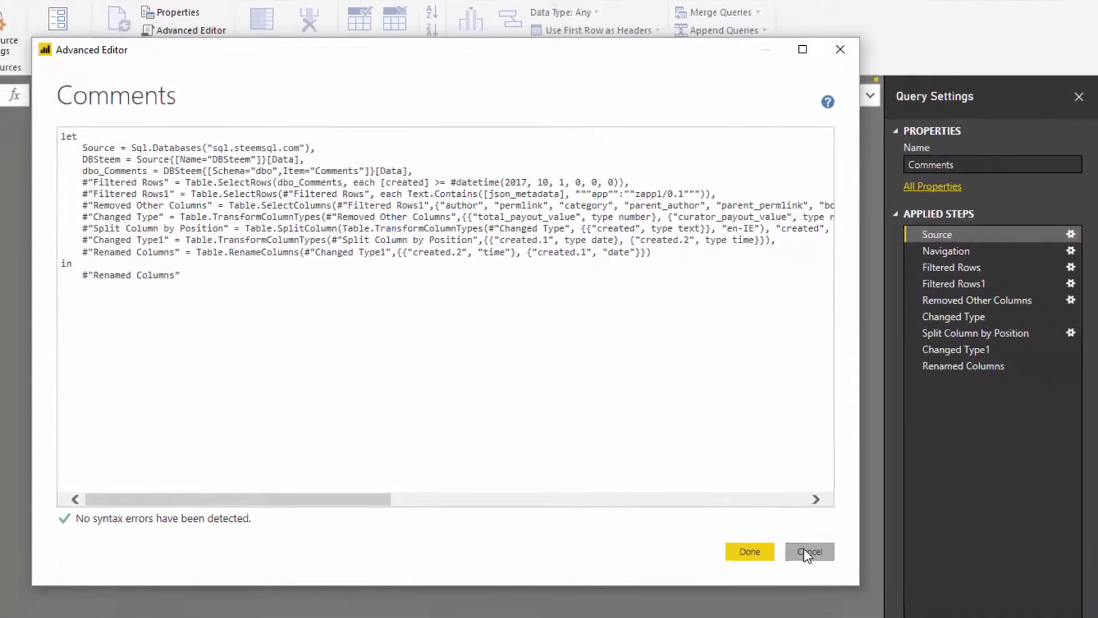
pyautogui.click(805, 548)
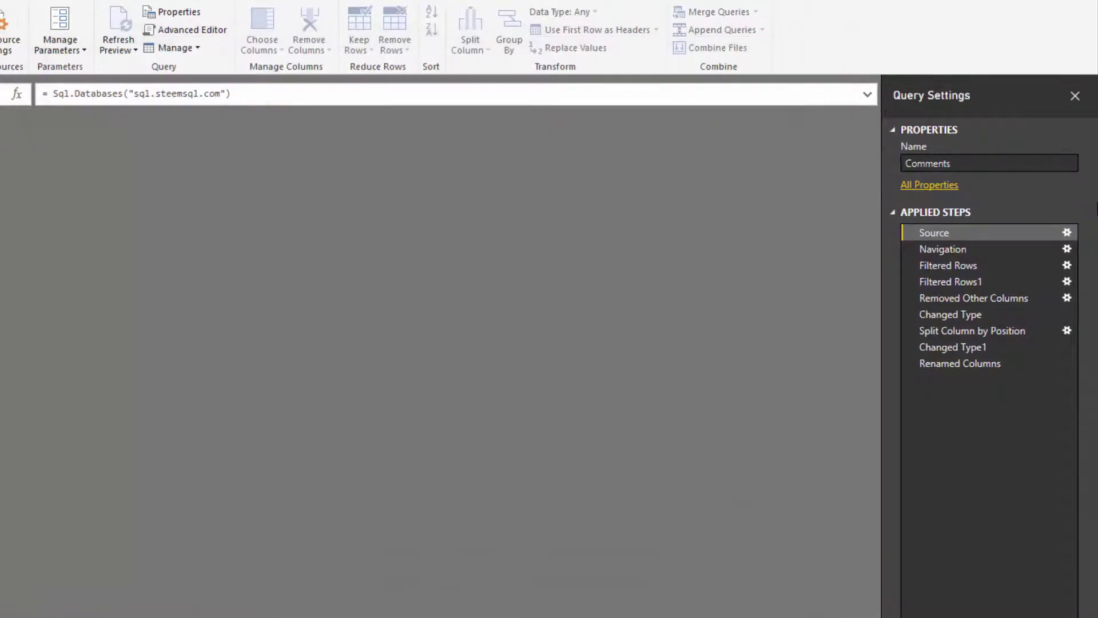
# - Edit the Comments query's Source to use database DBSteem with the SQL statement SELECT * FROM comments (NOLOCK)
pyautogui.click(1067, 233)
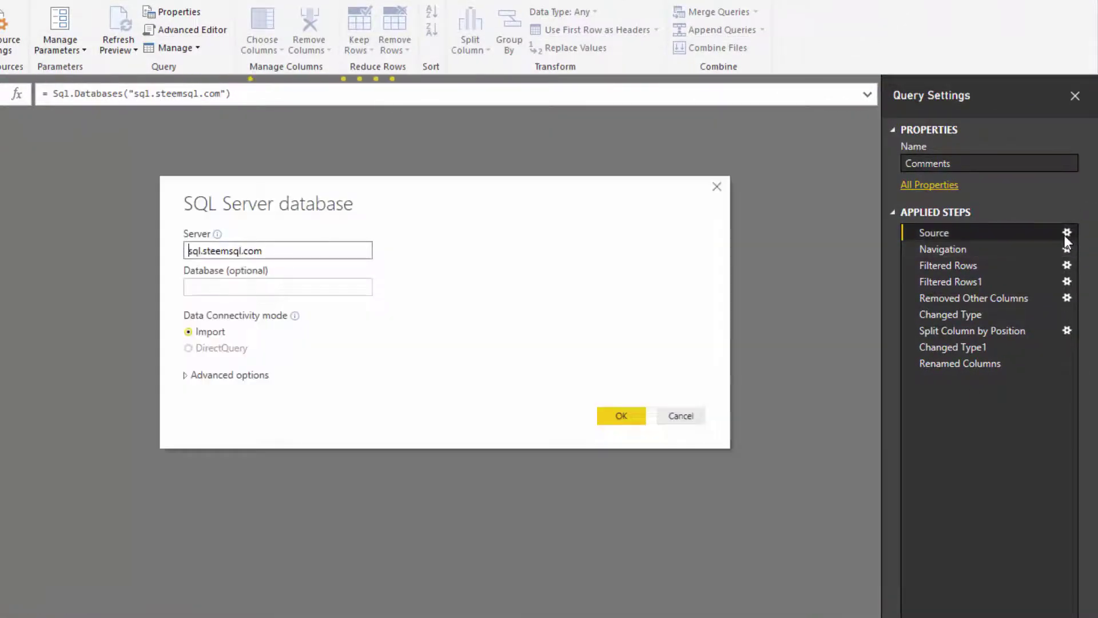
pyautogui.click(220, 377)
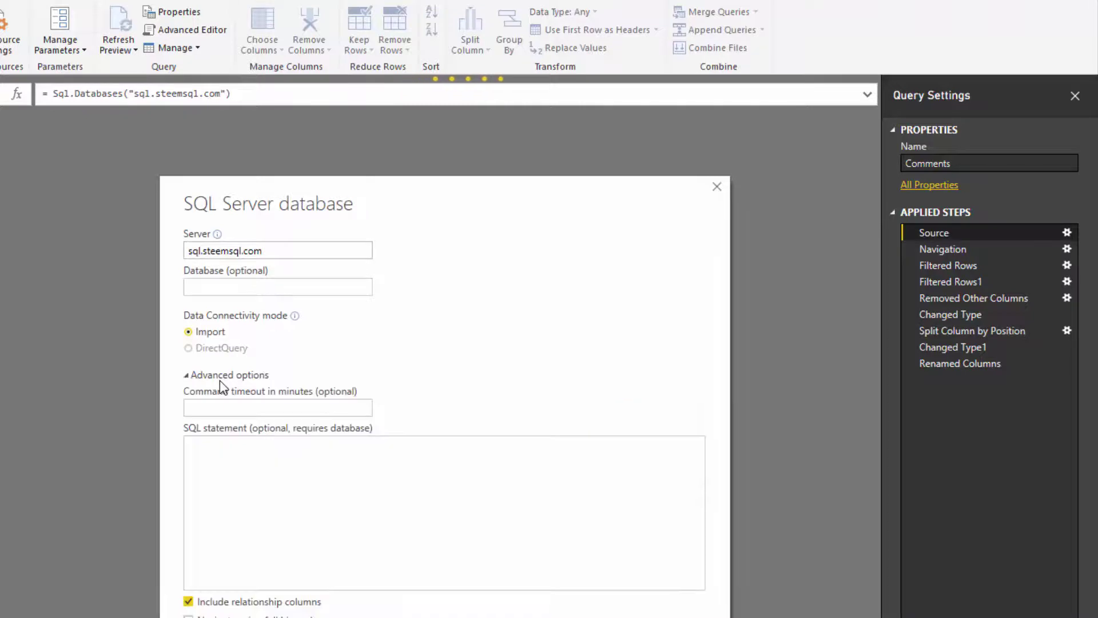
pyautogui.click(202, 453)
pyautogui.write('SELECT * \tFROM comments (NOLOCK)')
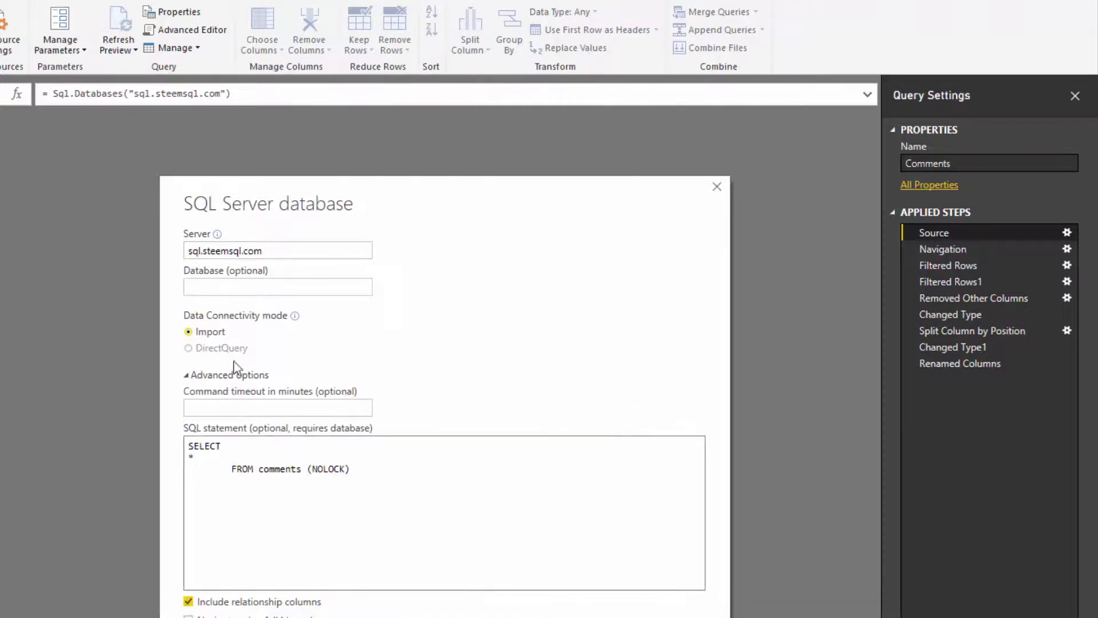
pyautogui.click(216, 288)
pyautogui.click(228, 500)
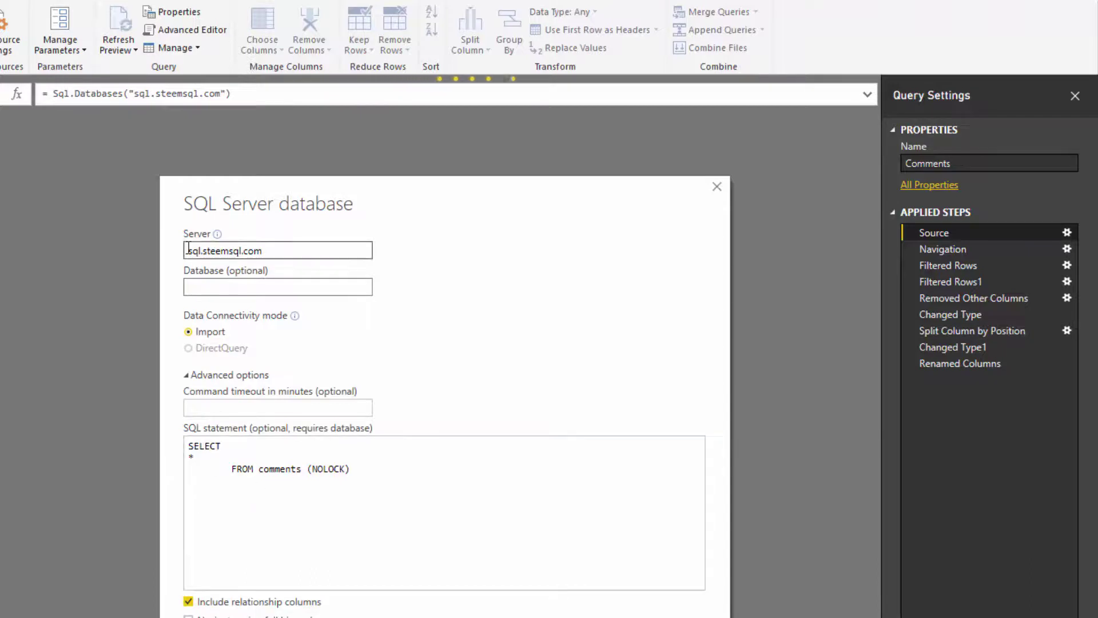
pyautogui.click(210, 287)
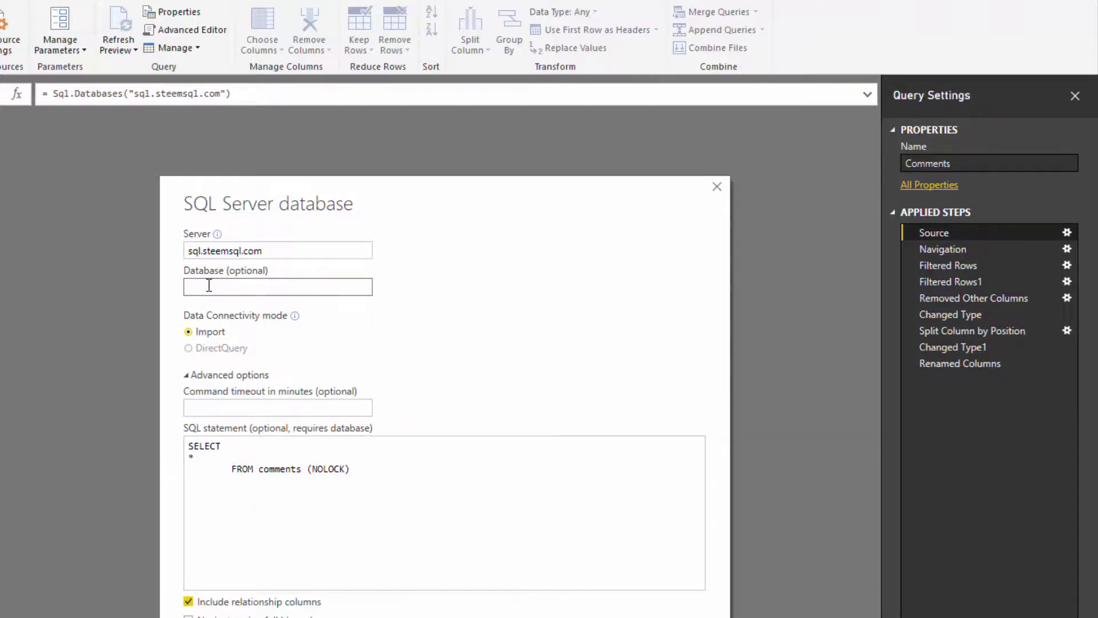
pyautogui.write('DBSteem')
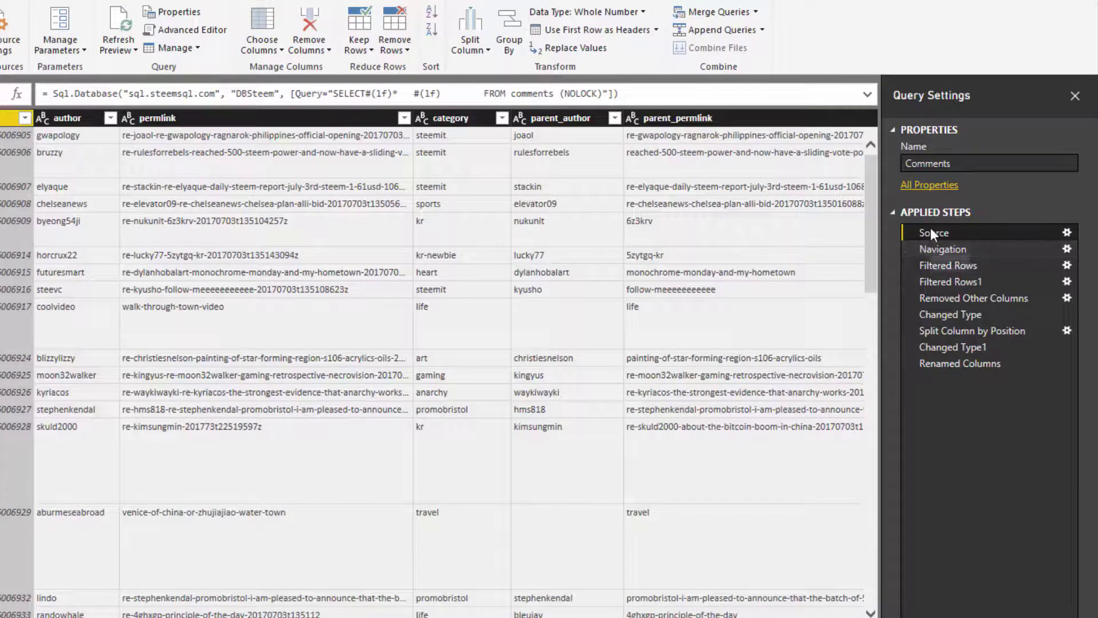
# - Check the Navigation step, then delete the DBSteem and dbo_Comments lines from the Comments query's code
pyautogui.click(928, 249)
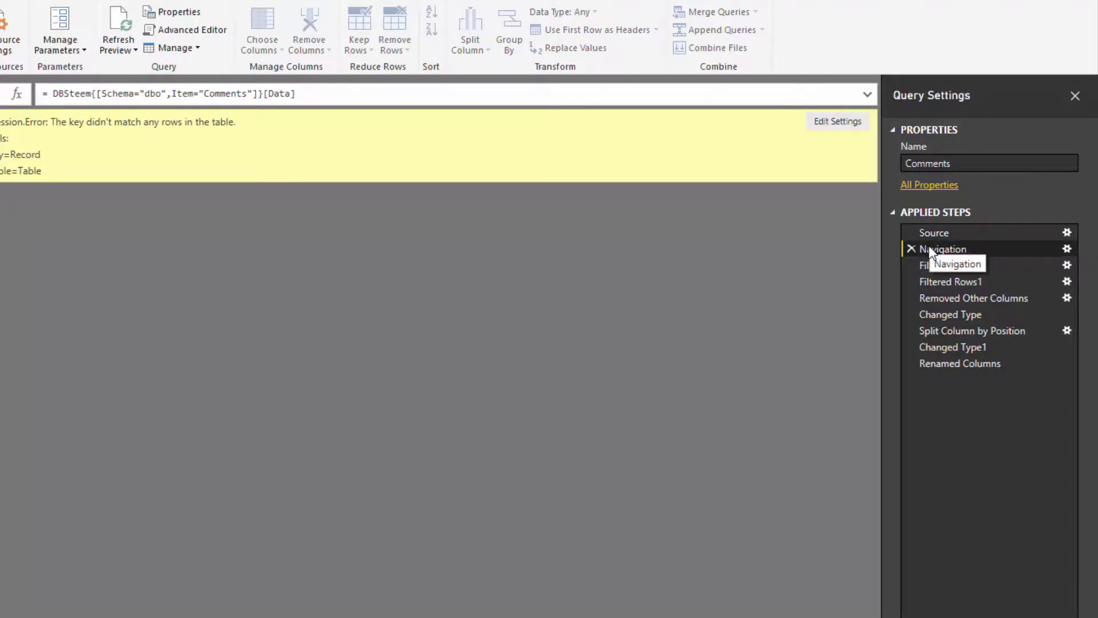
pyautogui.click(202, 33)
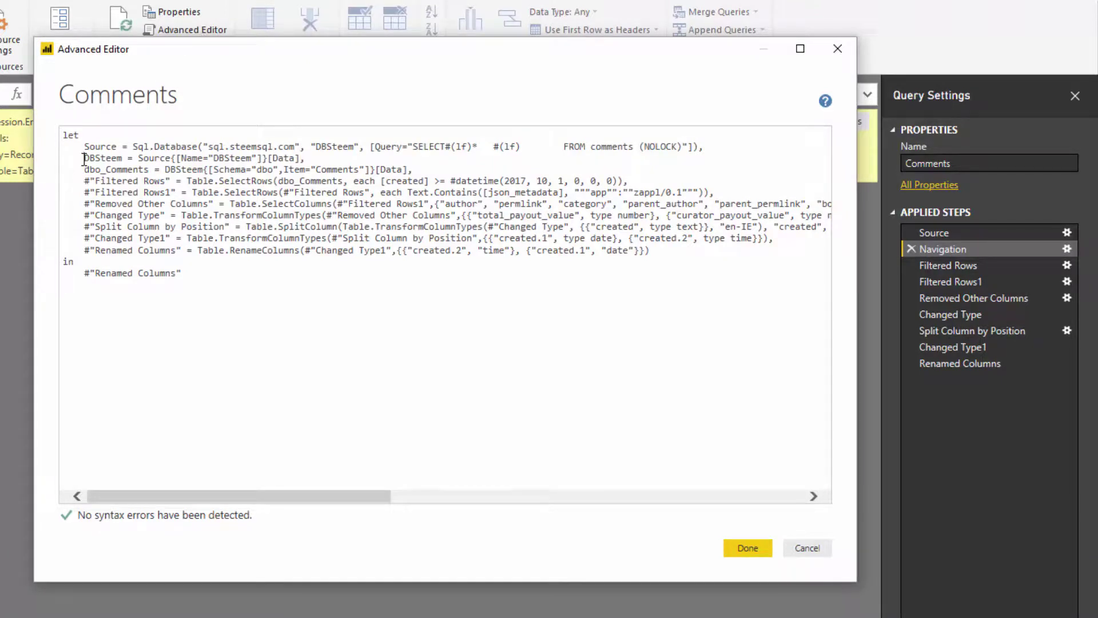
pyautogui.moveTo(84, 158); pyautogui.dragTo(419, 165)
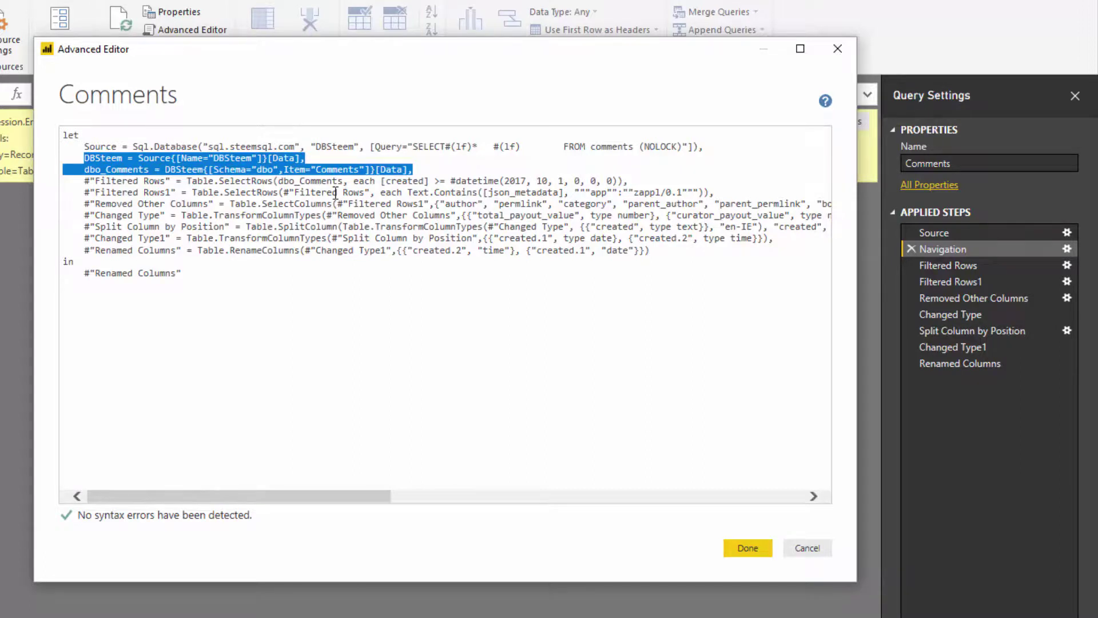
pyautogui.press('Delete')
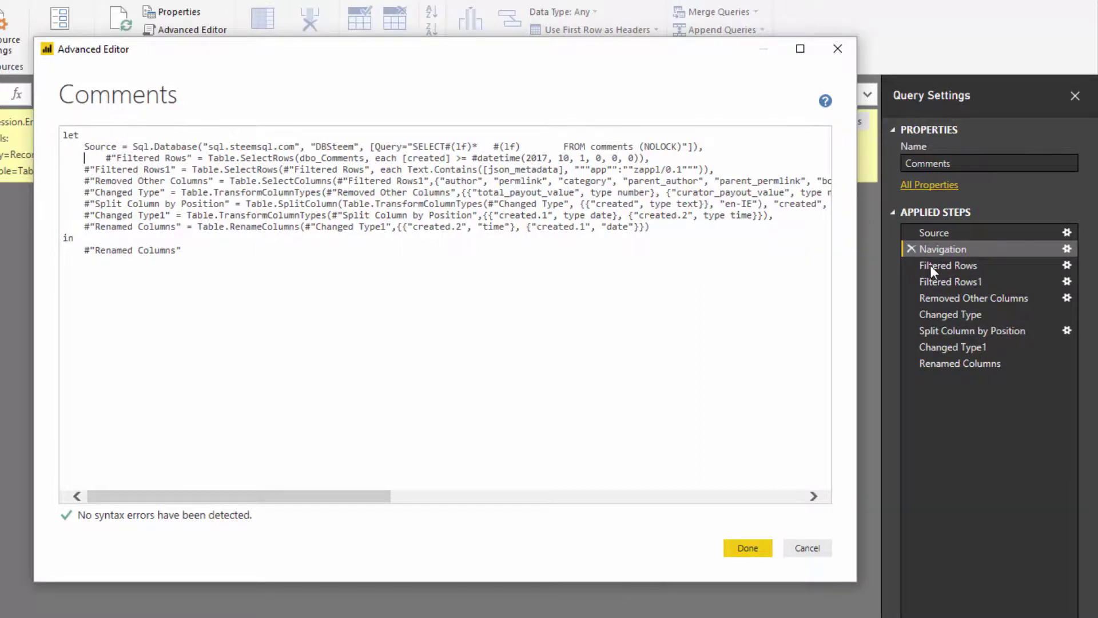
pyautogui.press('BackSpace')
pyautogui.press('BackSpace')
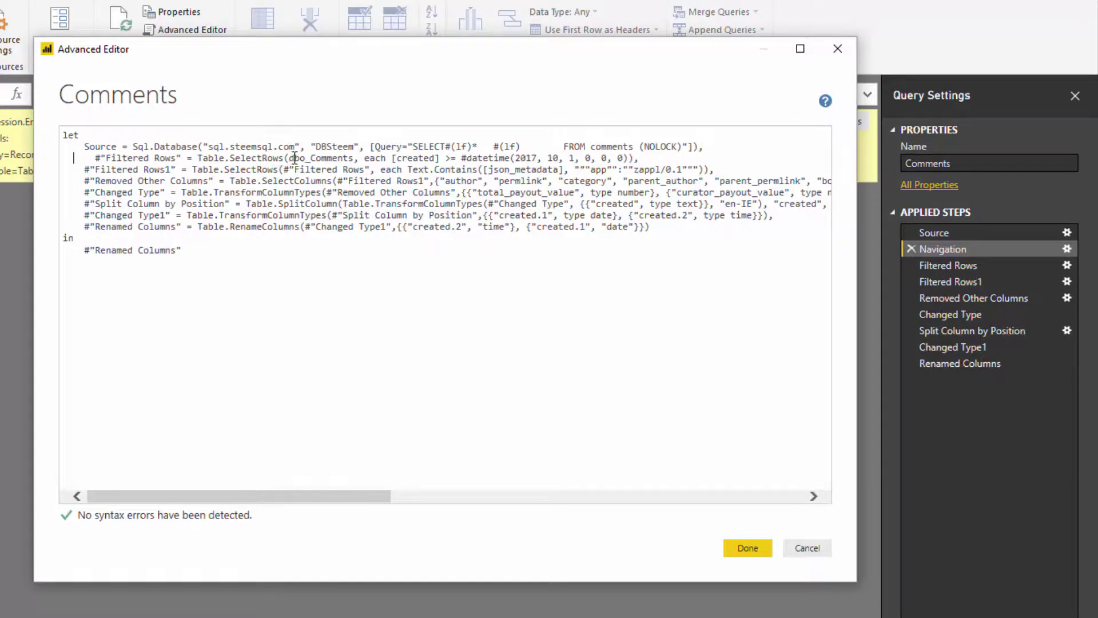
# - Replace dbo_Comments with Source in the Filtered Rows line's Table.SelectRows call and apply the edited code
pyautogui.moveTo(289, 158); pyautogui.dragTo(355, 154)
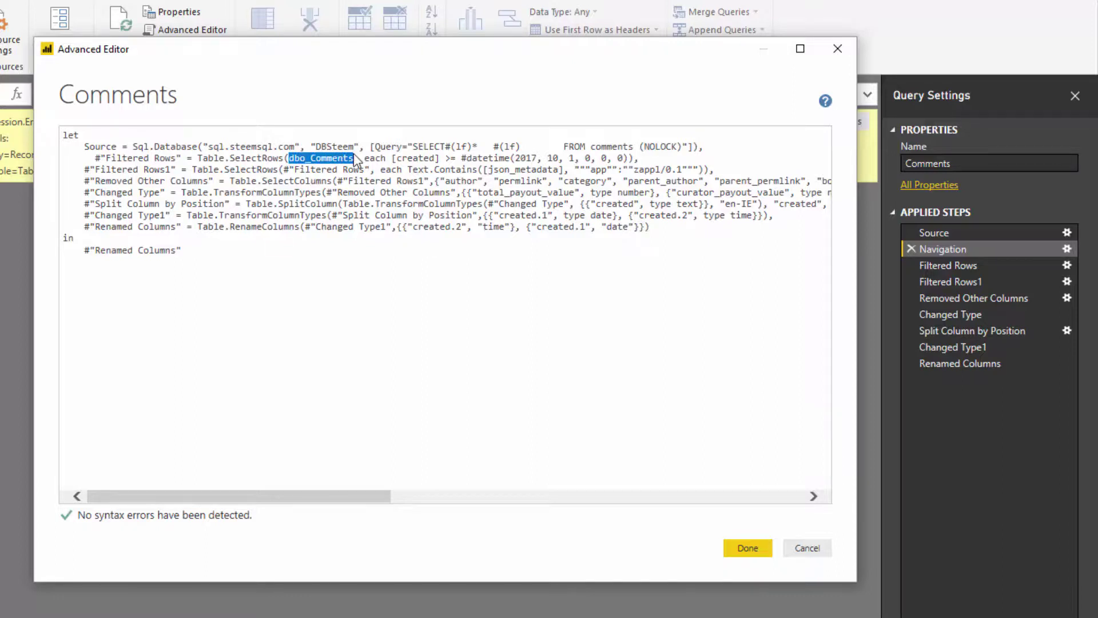
pyautogui.moveTo(116, 147); pyautogui.dragTo(84, 146)
pyautogui.hotkey('ctrl', 'c')
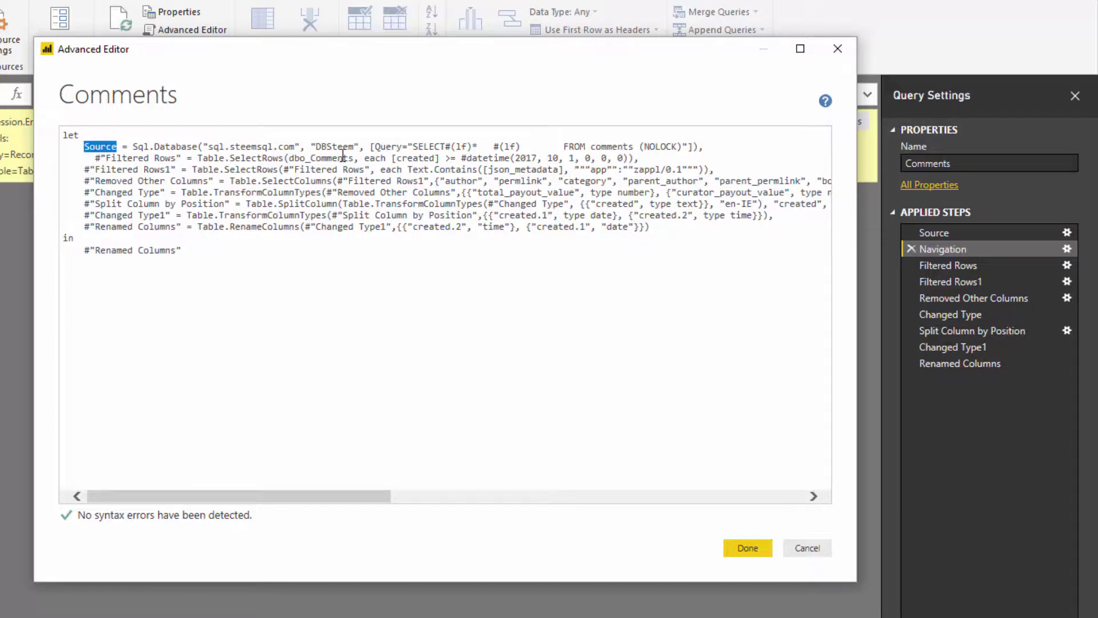
pyautogui.moveTo(355, 156); pyautogui.dragTo(293, 153)
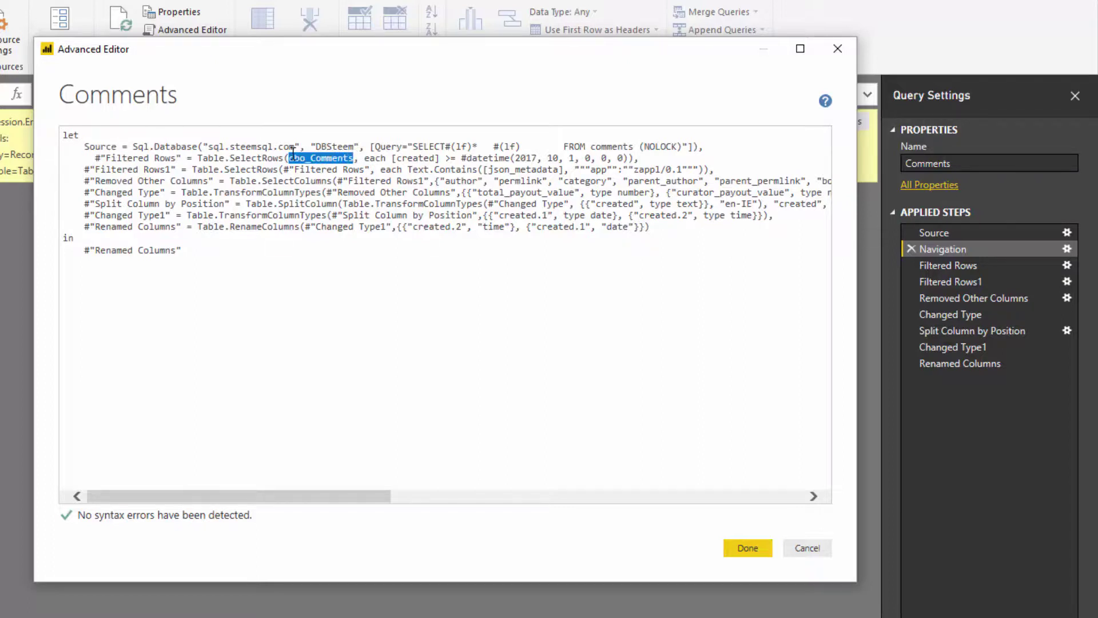
pyautogui.hotkey('ctrl', 'v')
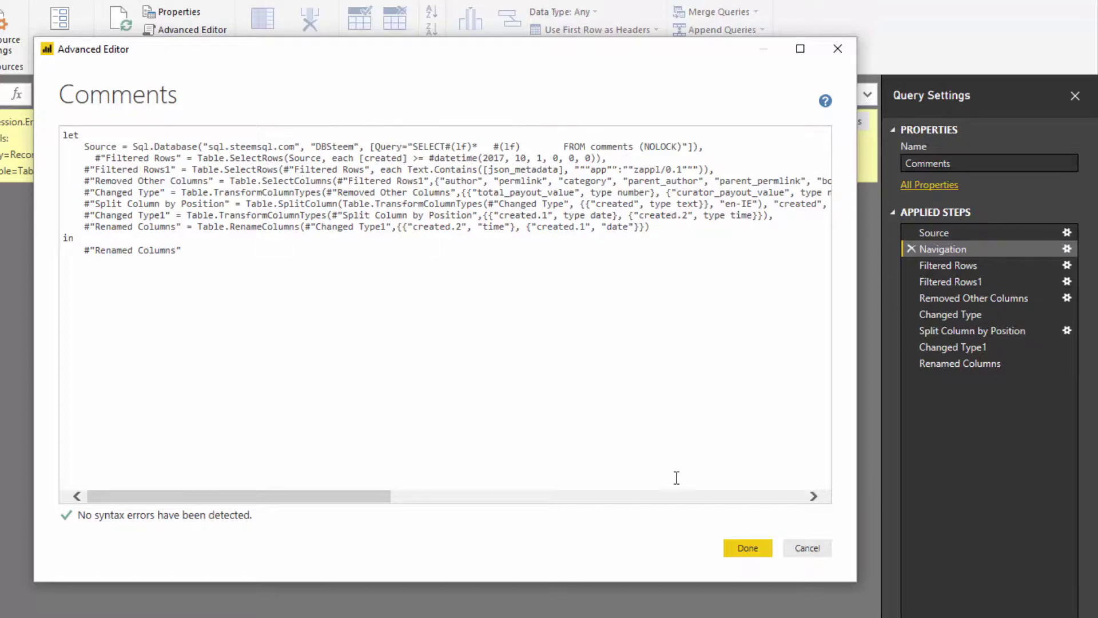
pyautogui.click(753, 552)
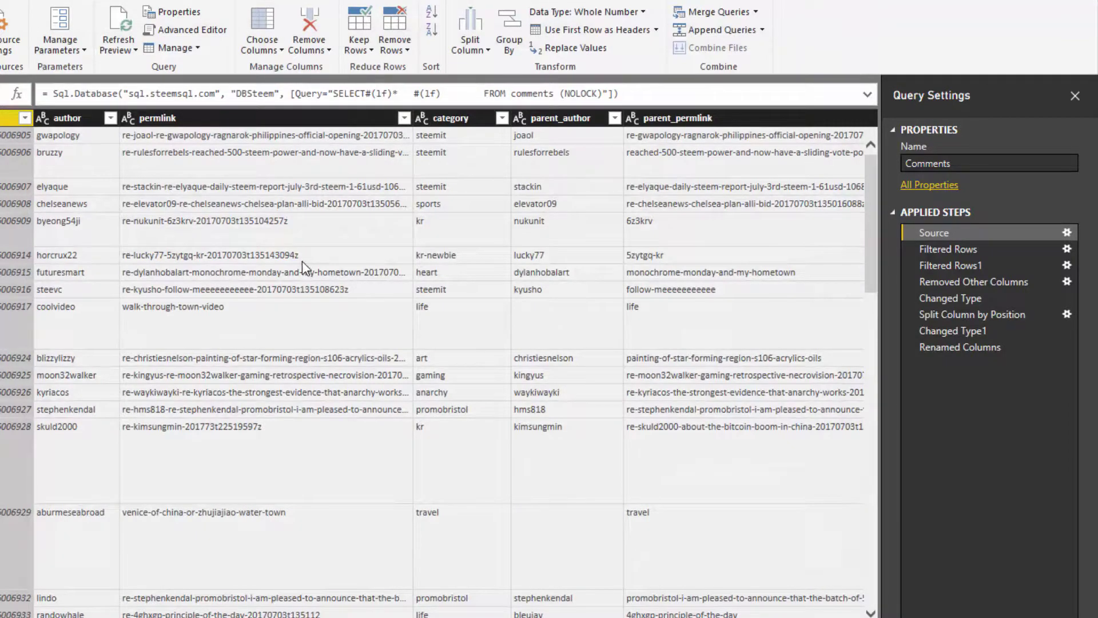
# - Check the previews of the Filtered Rows and Filtered Rows1 steps and return to the Source step
pyautogui.click(934, 249)
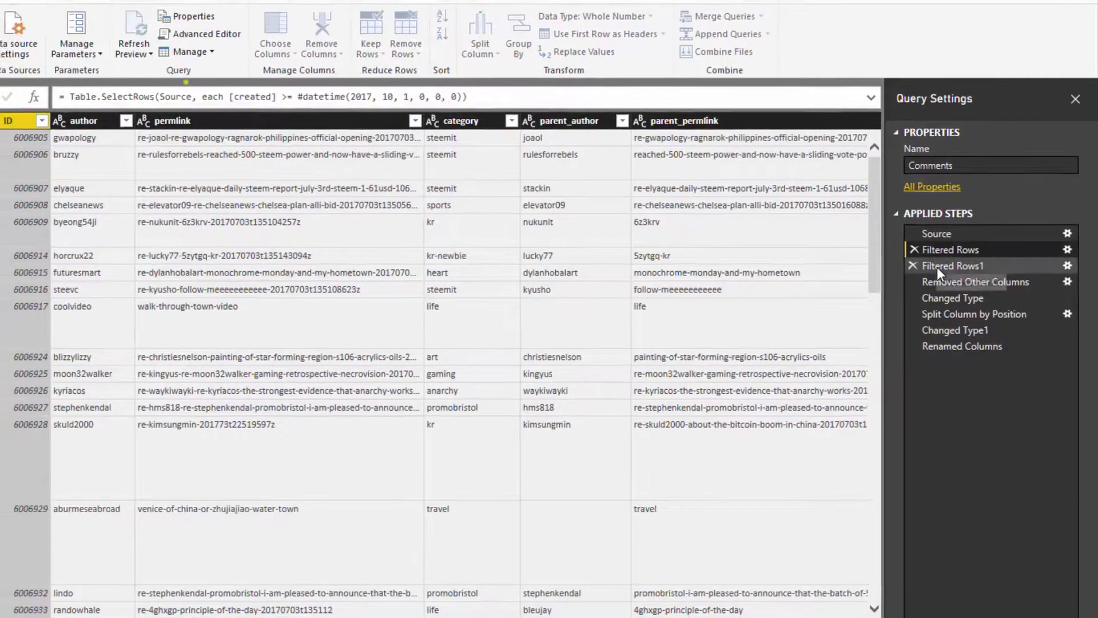
pyautogui.click(933, 265)
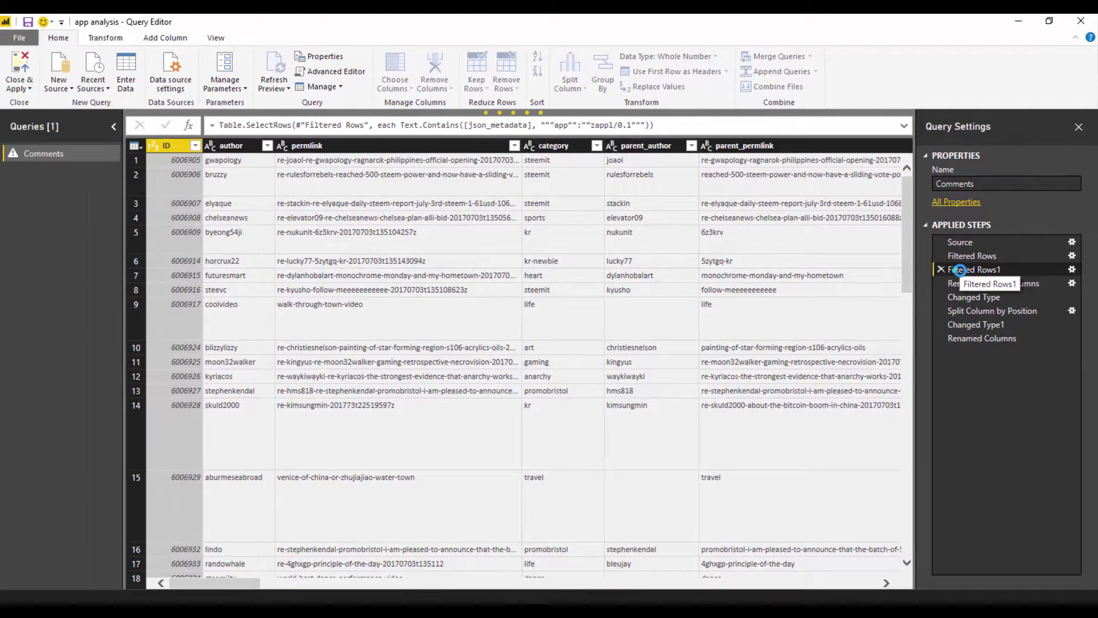
pyautogui.click(962, 245)
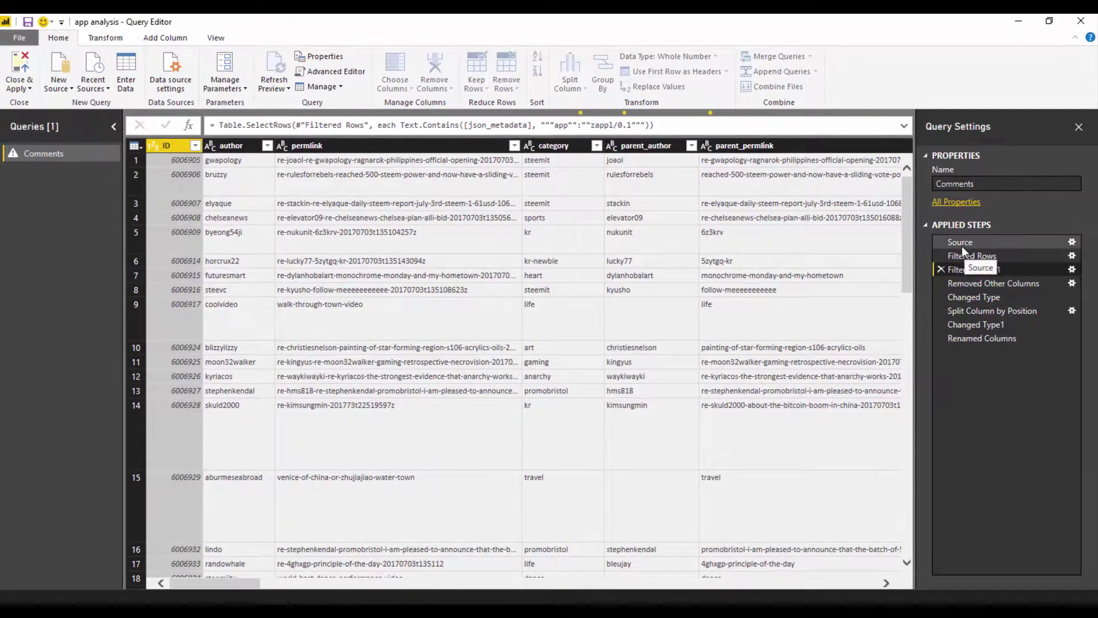
# - Review how the Filtered Rows line refers to Source in the Comments query's code and close it without changes
pyautogui.click(342, 73)
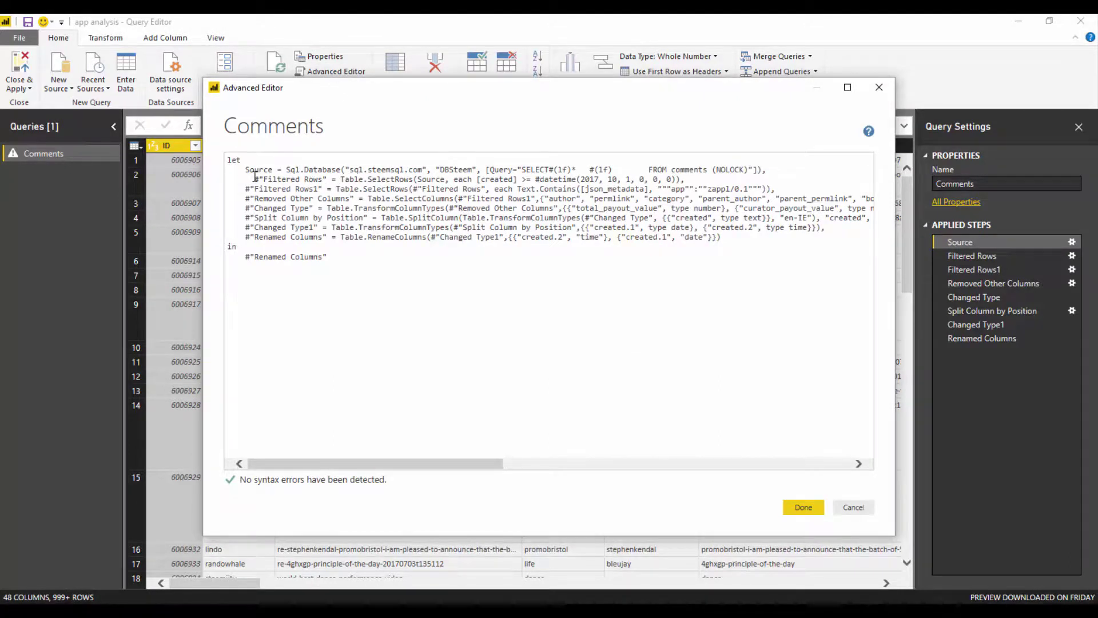
pyautogui.doubleClick(432, 180)
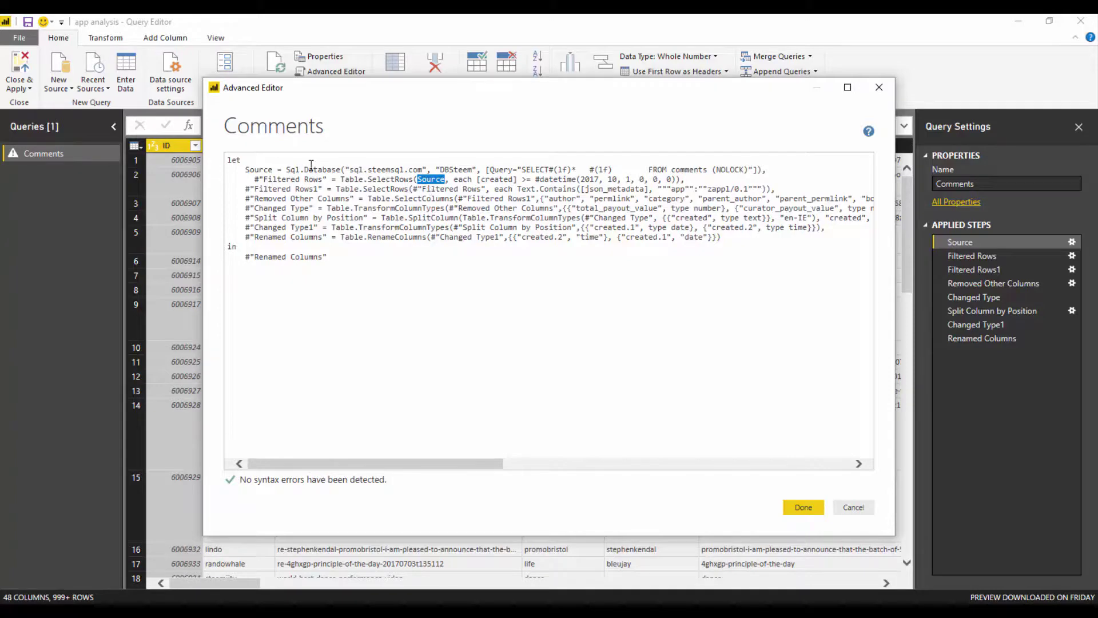
pyautogui.moveTo(273, 170); pyautogui.dragTo(241, 166)
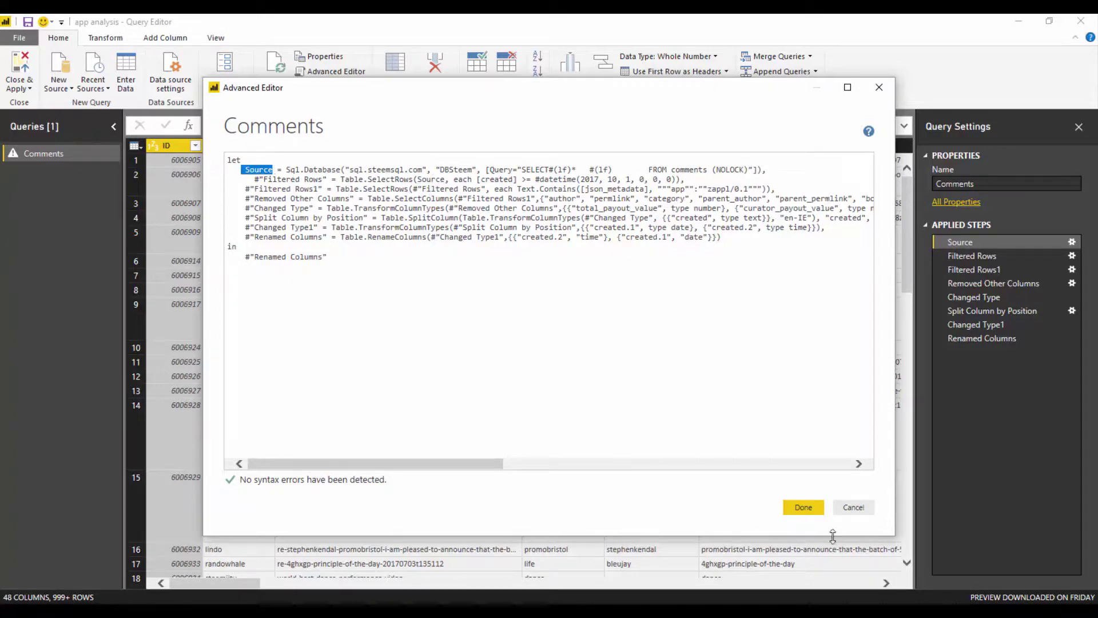
pyautogui.click(852, 507)
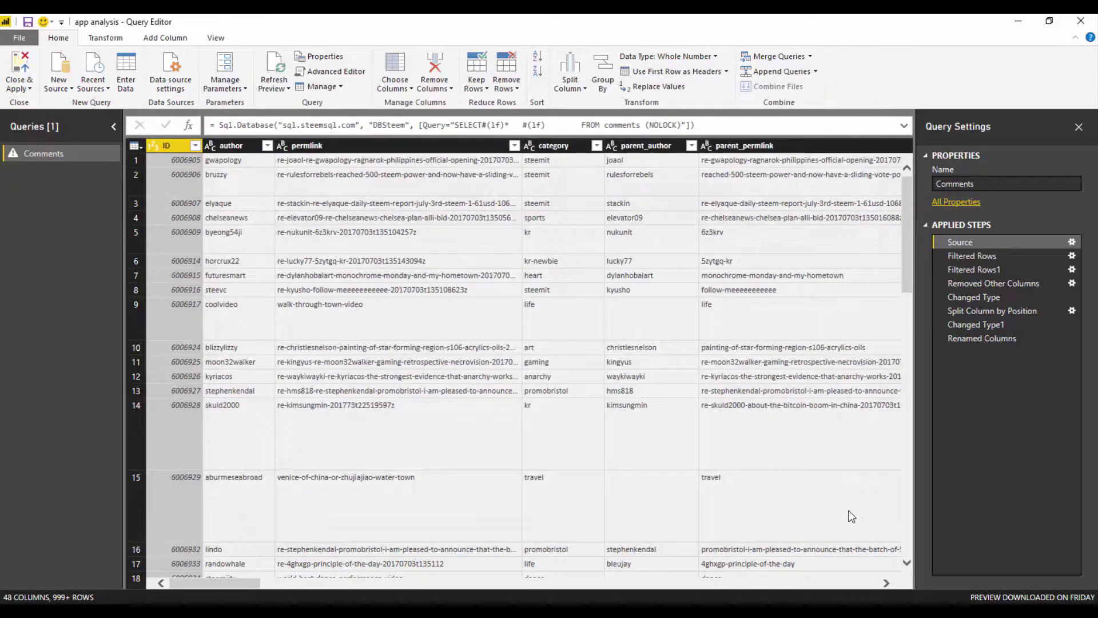